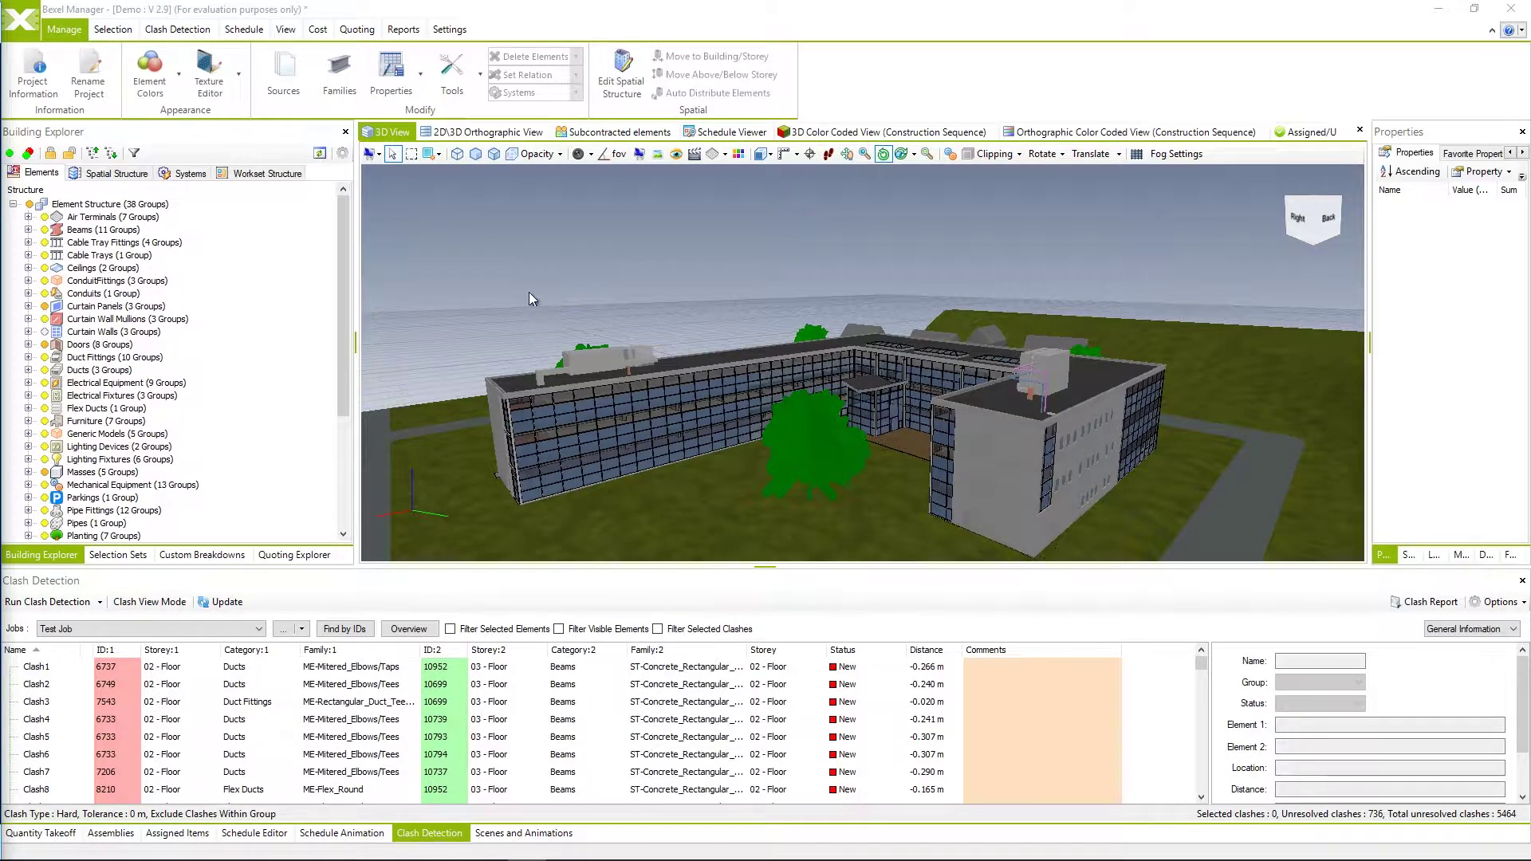
# Keep Test Job active, select Clash2, and turn on Clash View Mode.
pyautogui.click(259, 629)
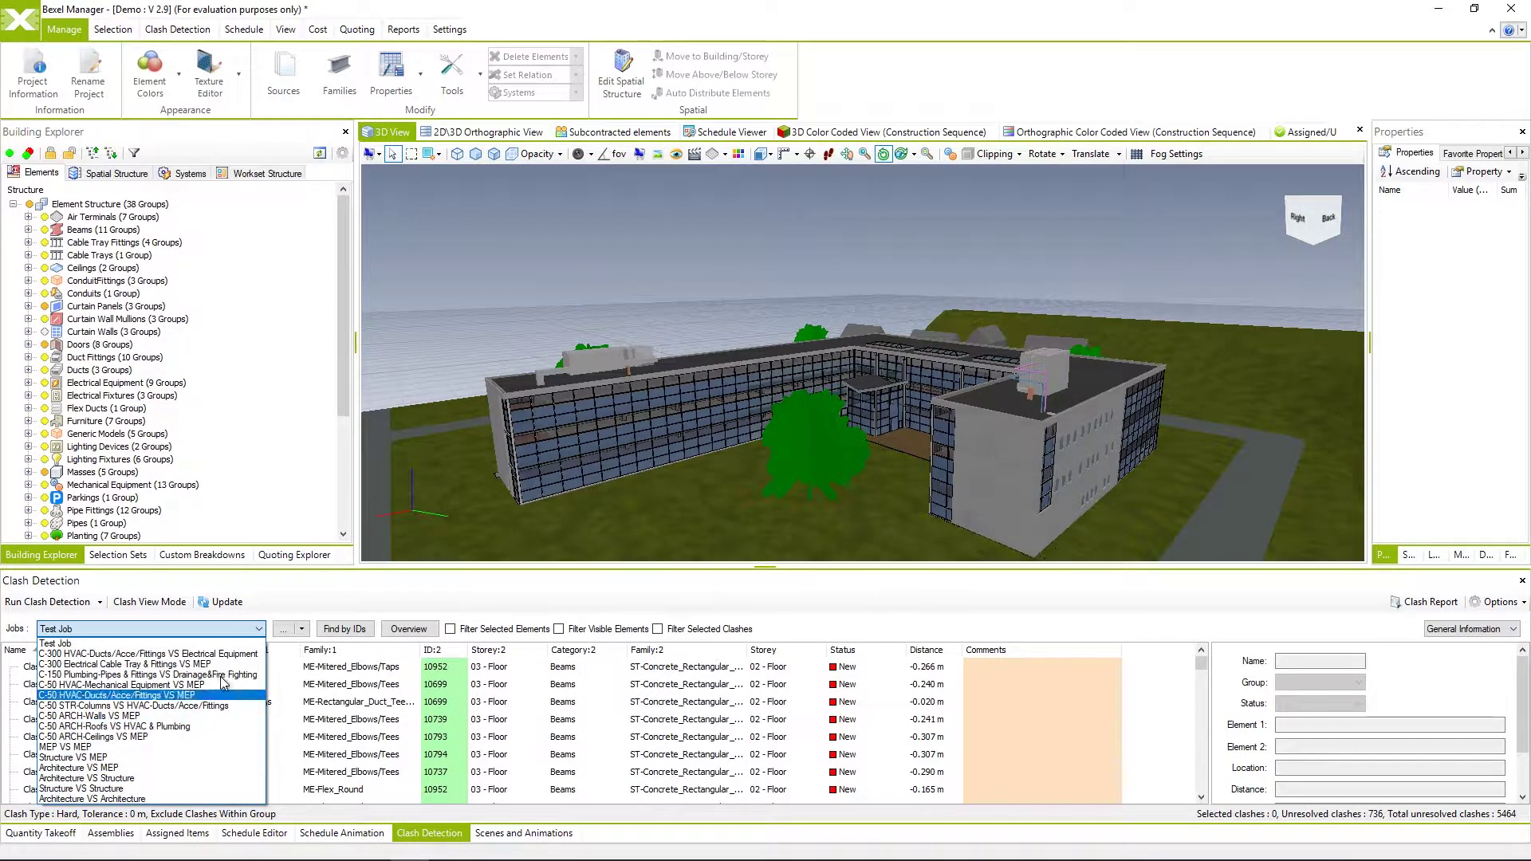
pyautogui.click(221, 643)
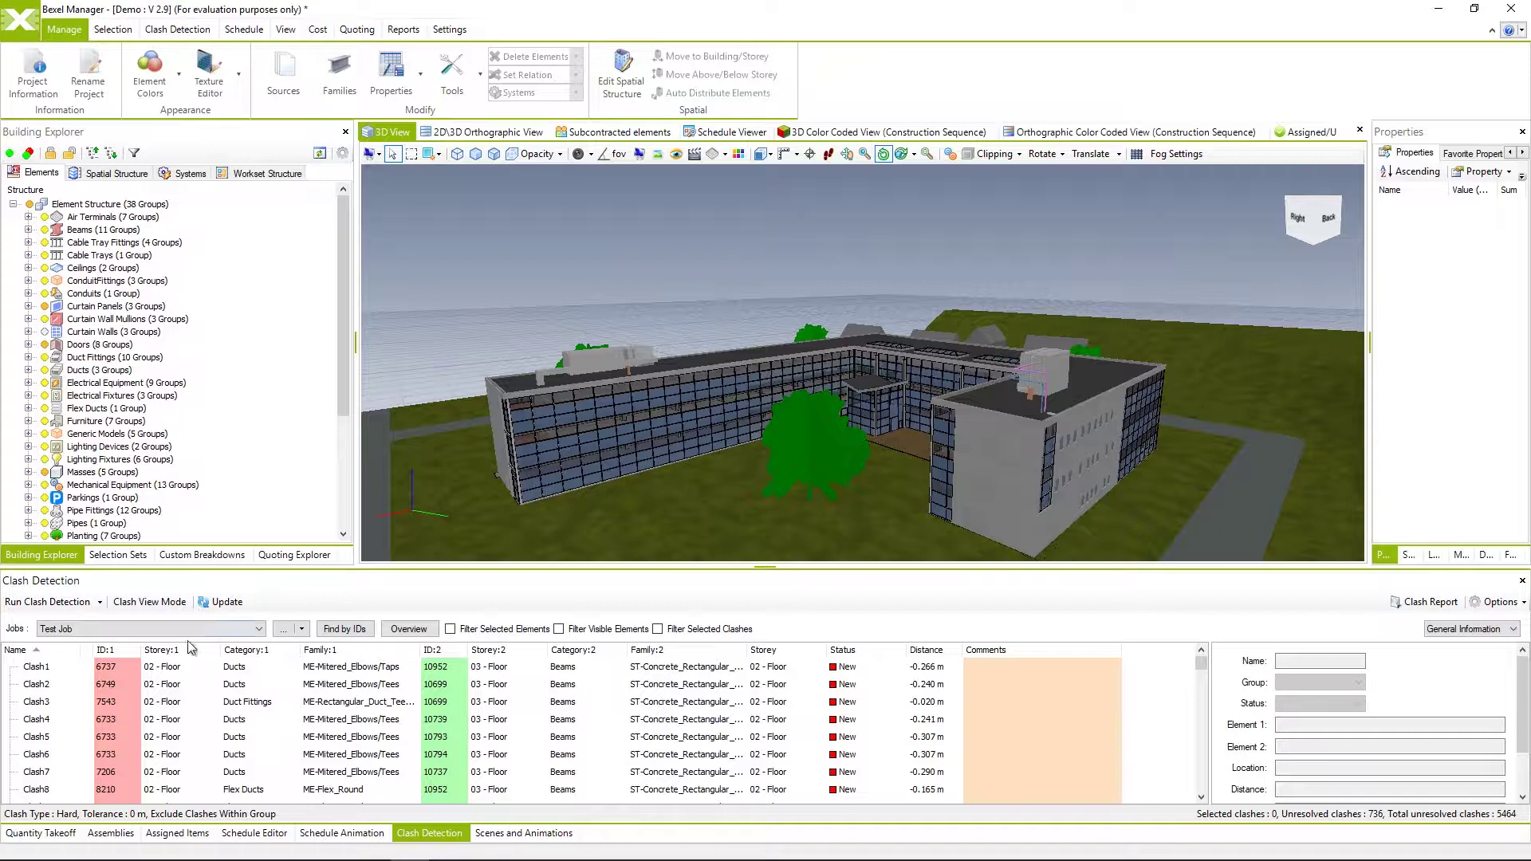
pyautogui.click(48, 688)
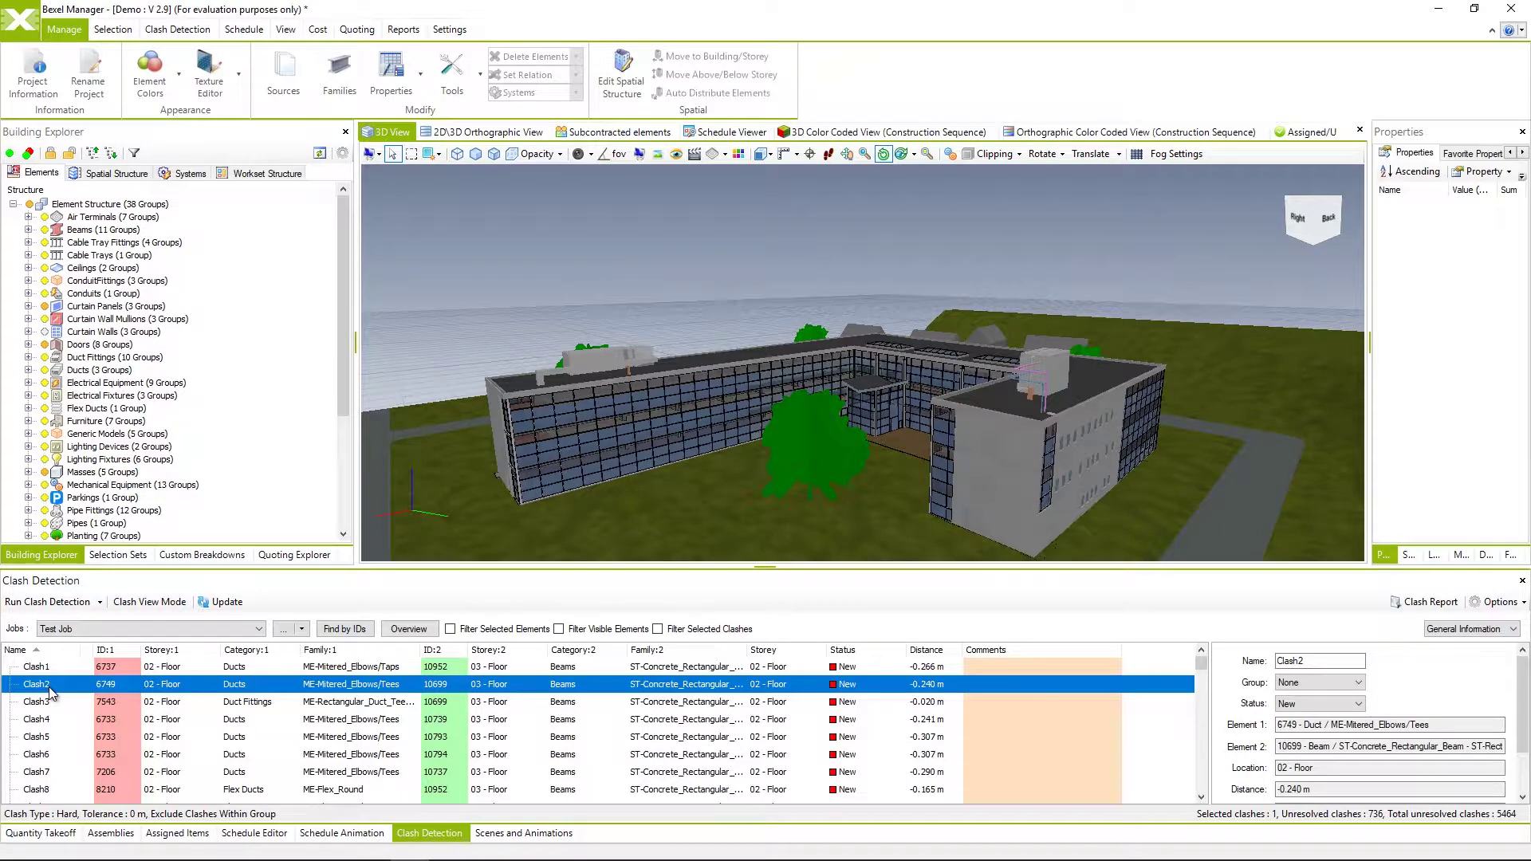
pyautogui.click(150, 602)
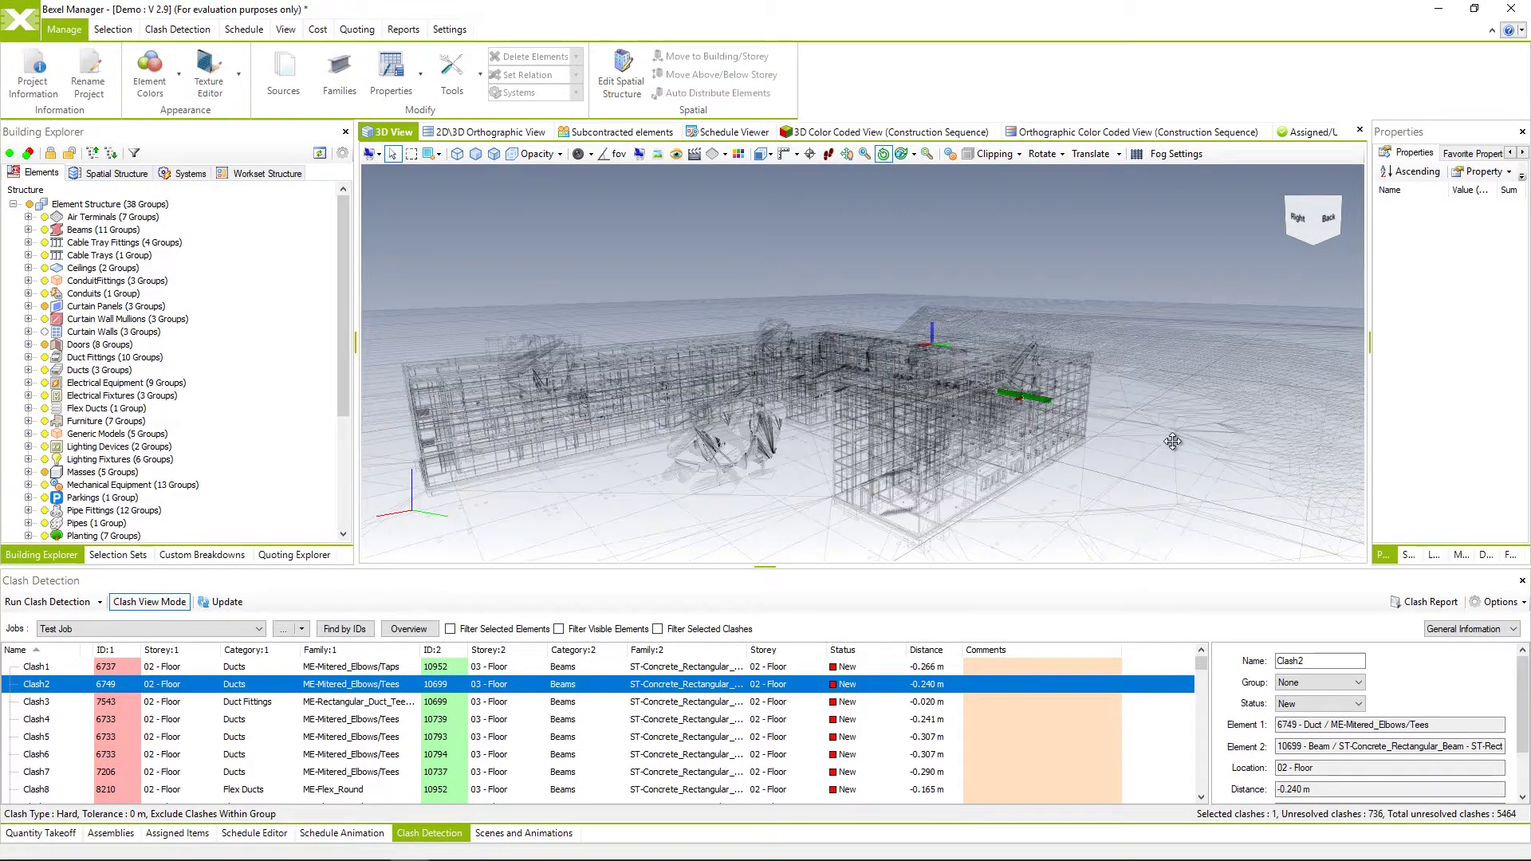
# Zoom and pan the 3D View onto Clash2's red duct crossing the green beam.
pyautogui.scroll(3, 1012, 395)
pyautogui.scroll(5, 981, 393)
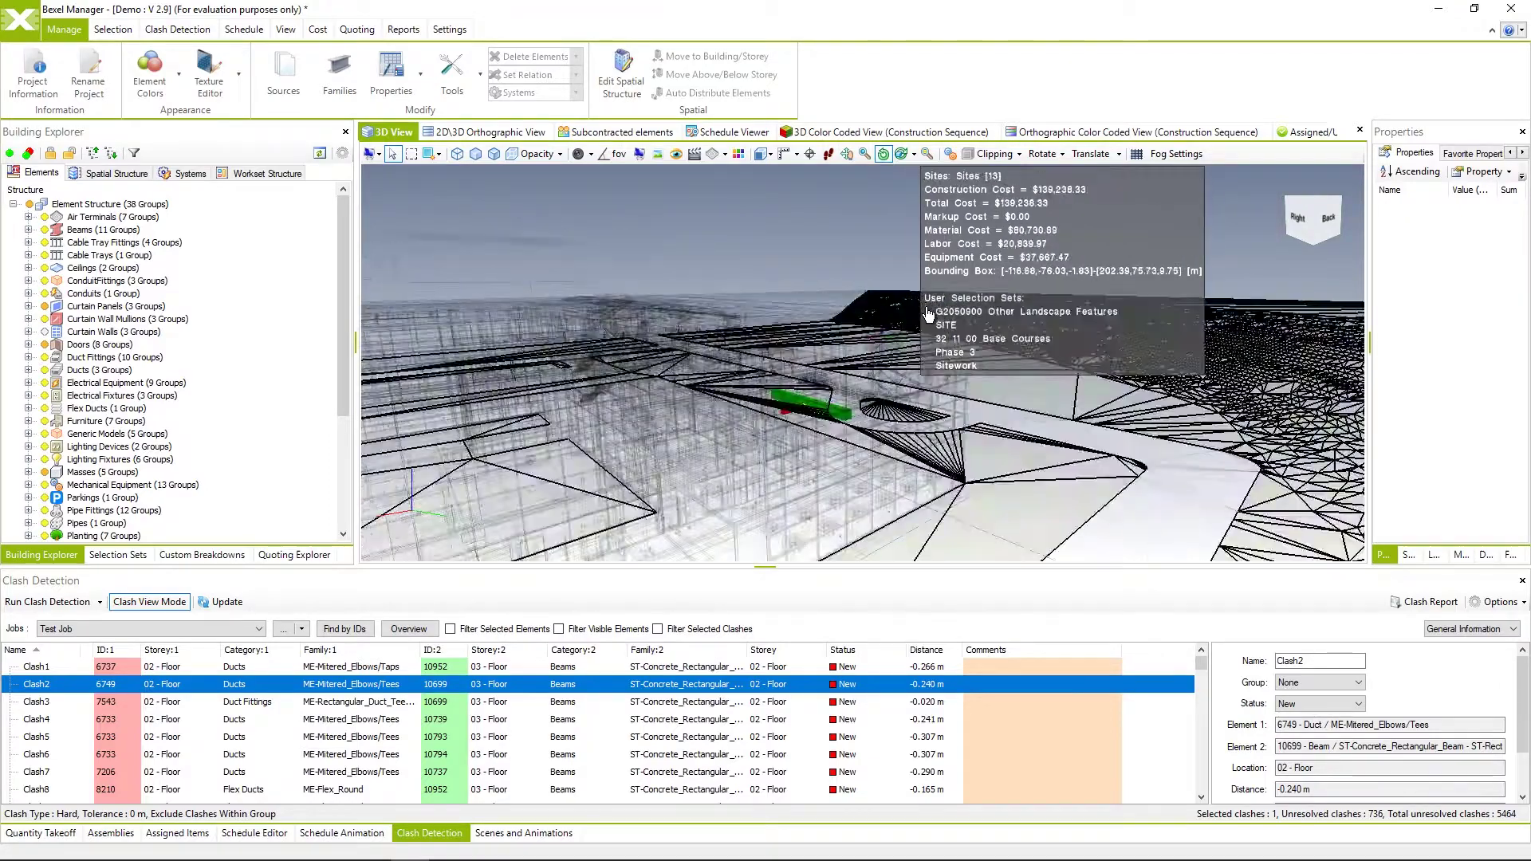
pyautogui.moveTo(987, 418); pyautogui.dragTo(1043, 431, button='middle')
pyautogui.scroll(3, 957, 422)
pyautogui.scroll(3, 861, 410)
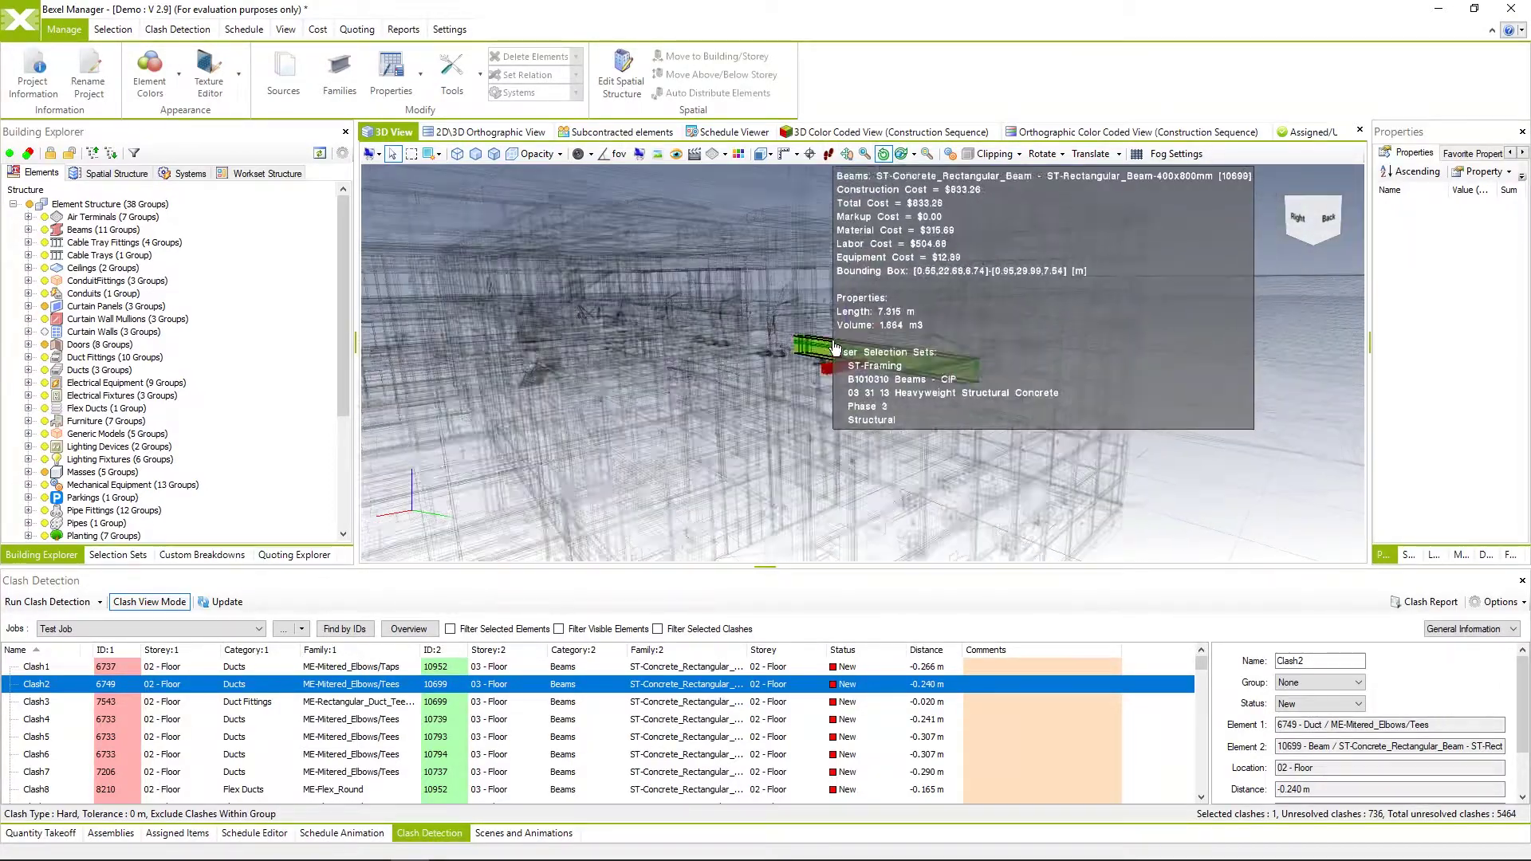
pyautogui.scroll(3, 860, 410)
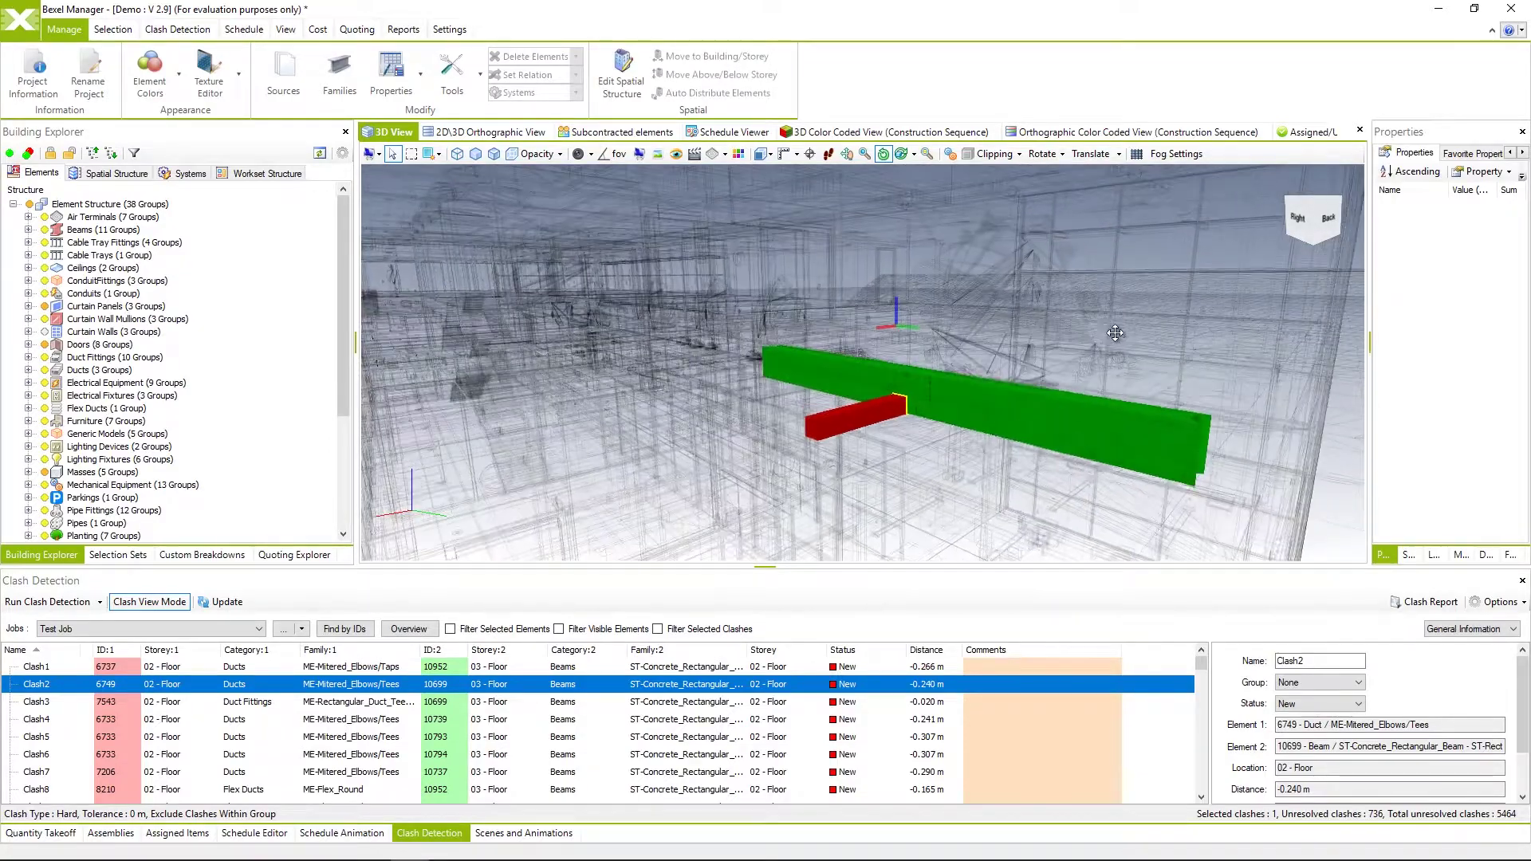
pyautogui.moveTo(1153, 358)
pyautogui.mouseDown(button='middle')
pyautogui.moveTo(1197, 352)
pyautogui.moveTo(1085, 325)
pyautogui.moveTo(1150, 319)
pyautogui.moveTo(1208, 288)
pyautogui.mouseUp(button='middle')
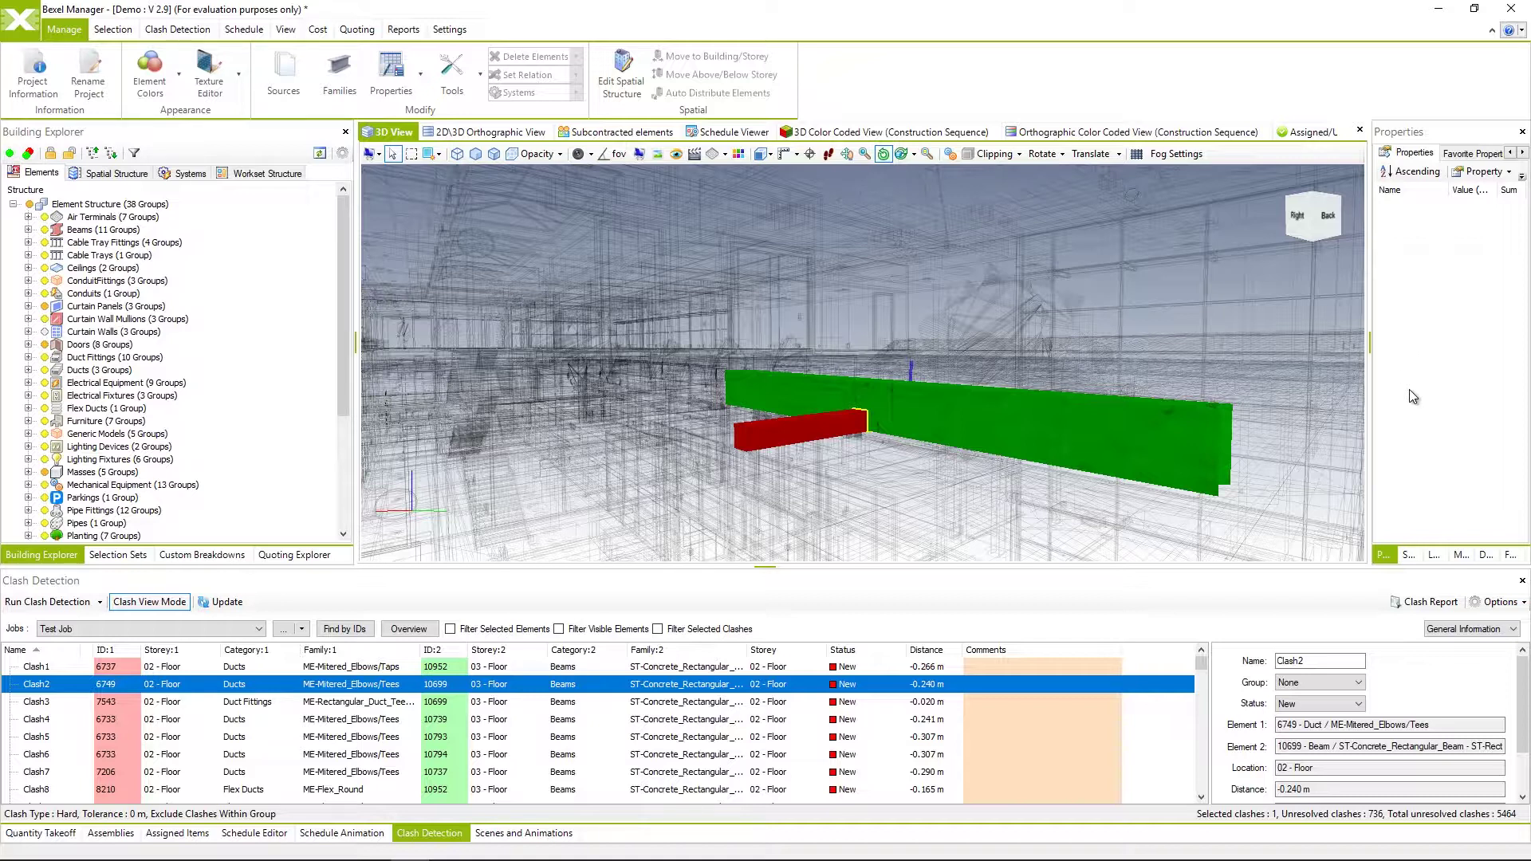
# Switch the detail panel to Viewpoint and capture the current view for Clash2.
pyautogui.click(1515, 629)
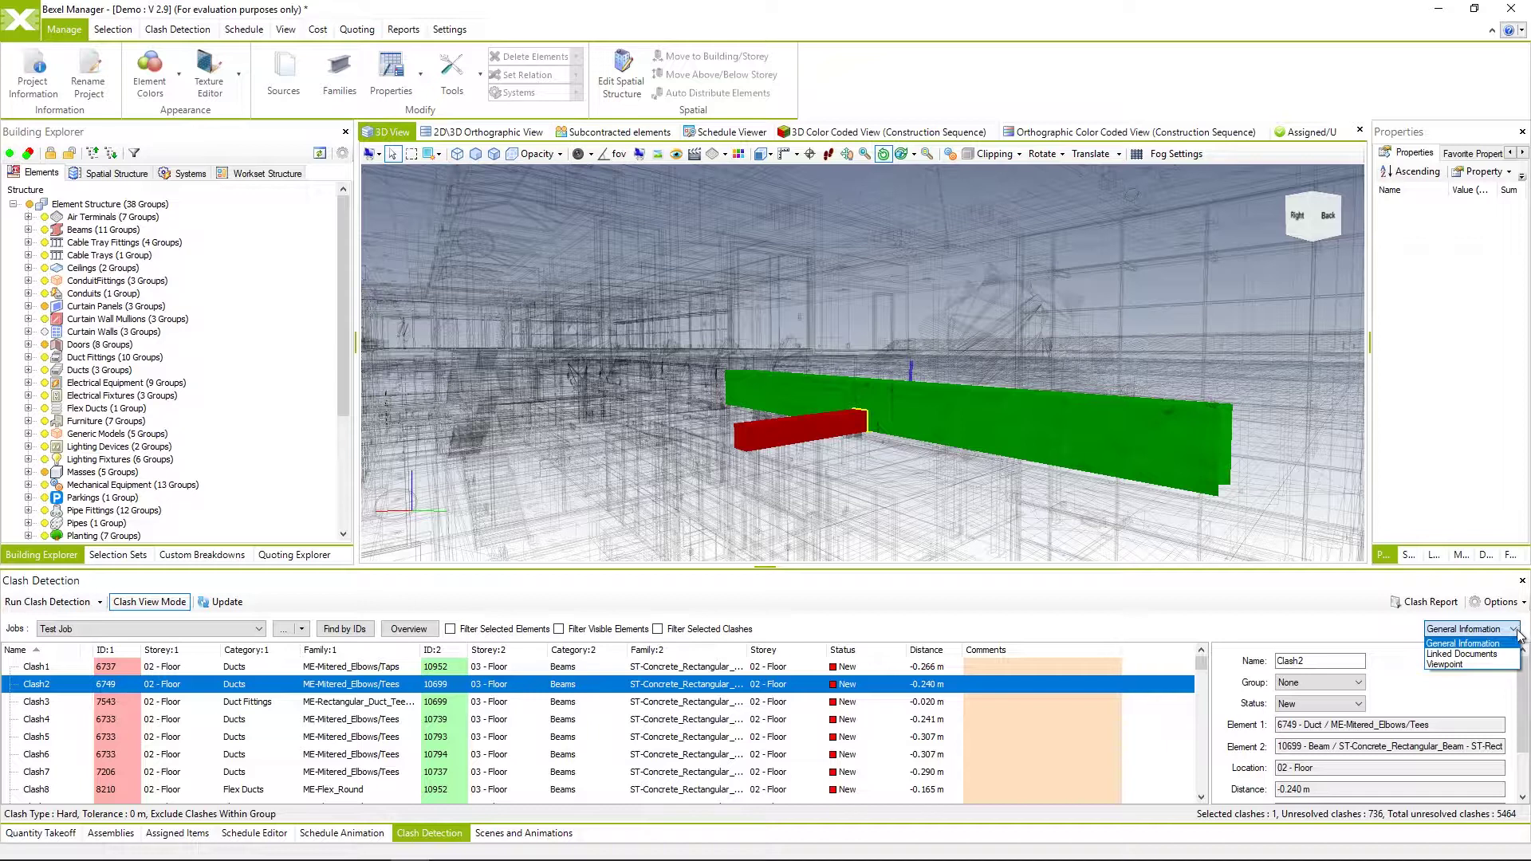
pyautogui.click(1502, 667)
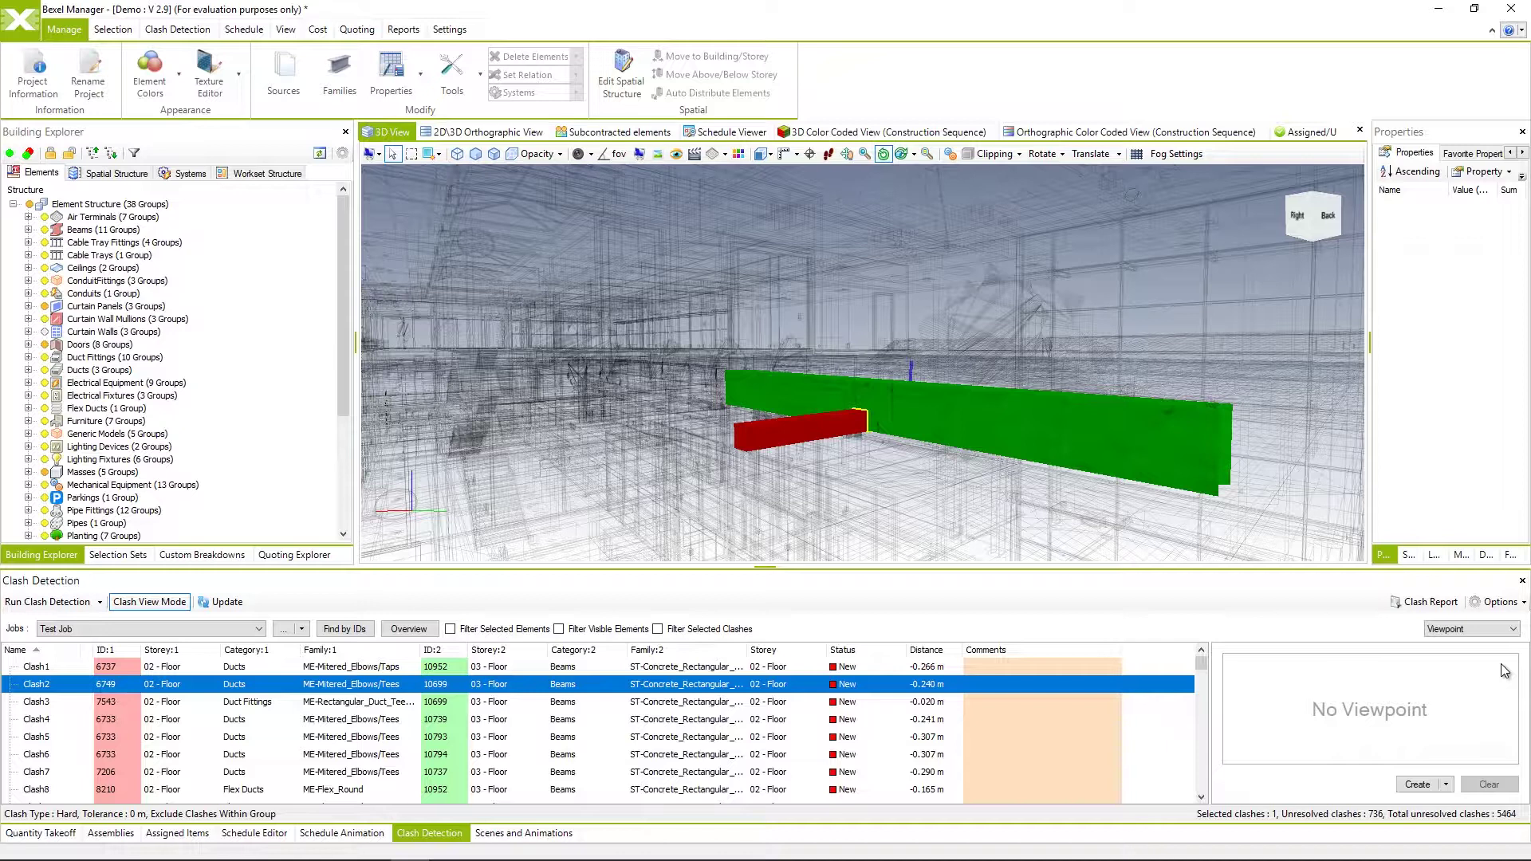
pyautogui.click(1426, 787)
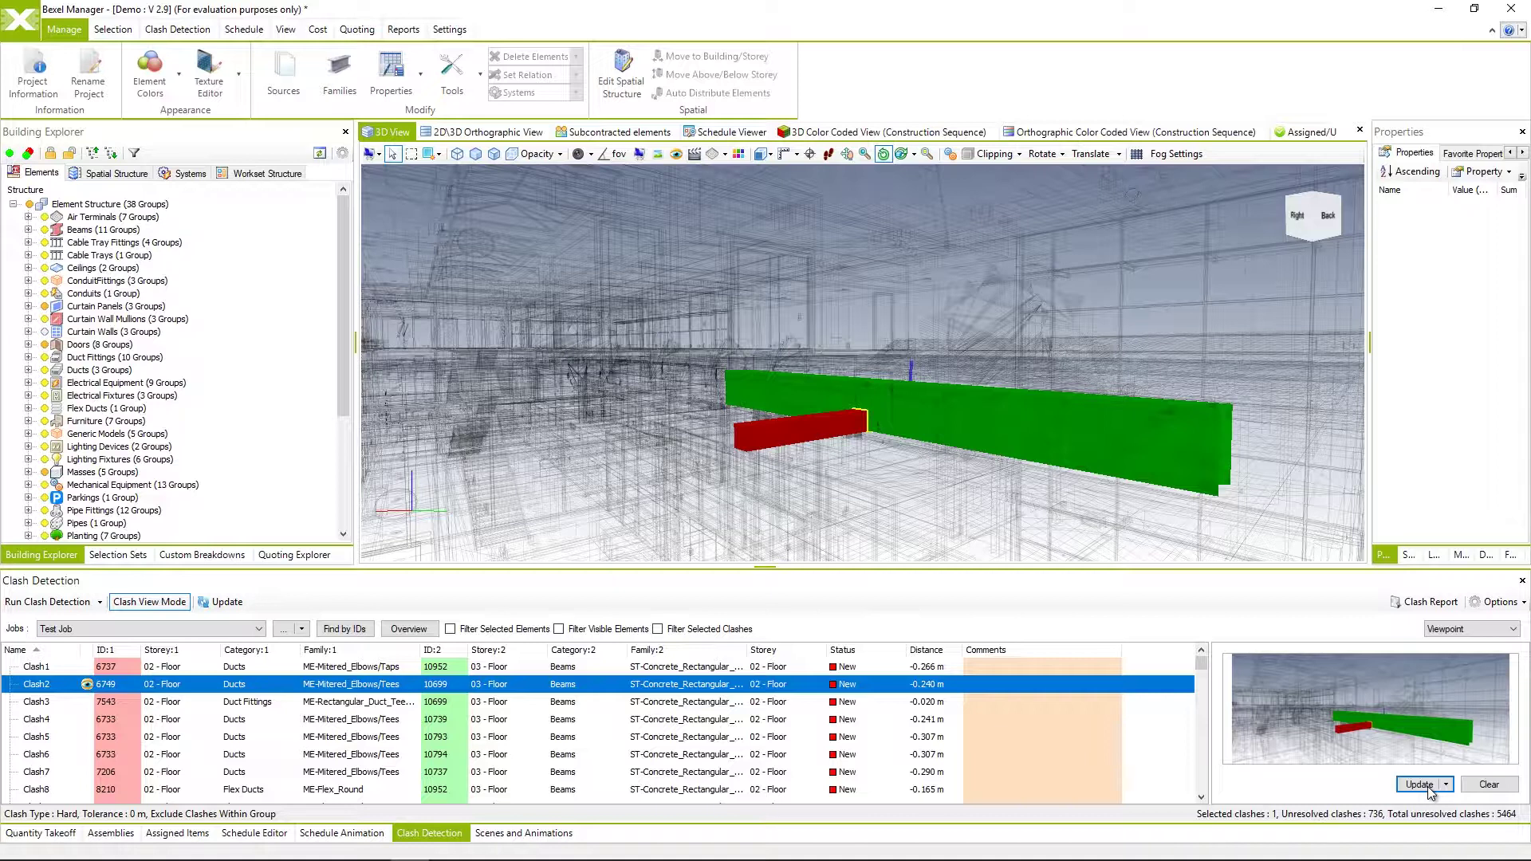
# Clear Clash2's viewpoint, recapture it from the current view, then select Clash4.
pyautogui.click(1490, 785)
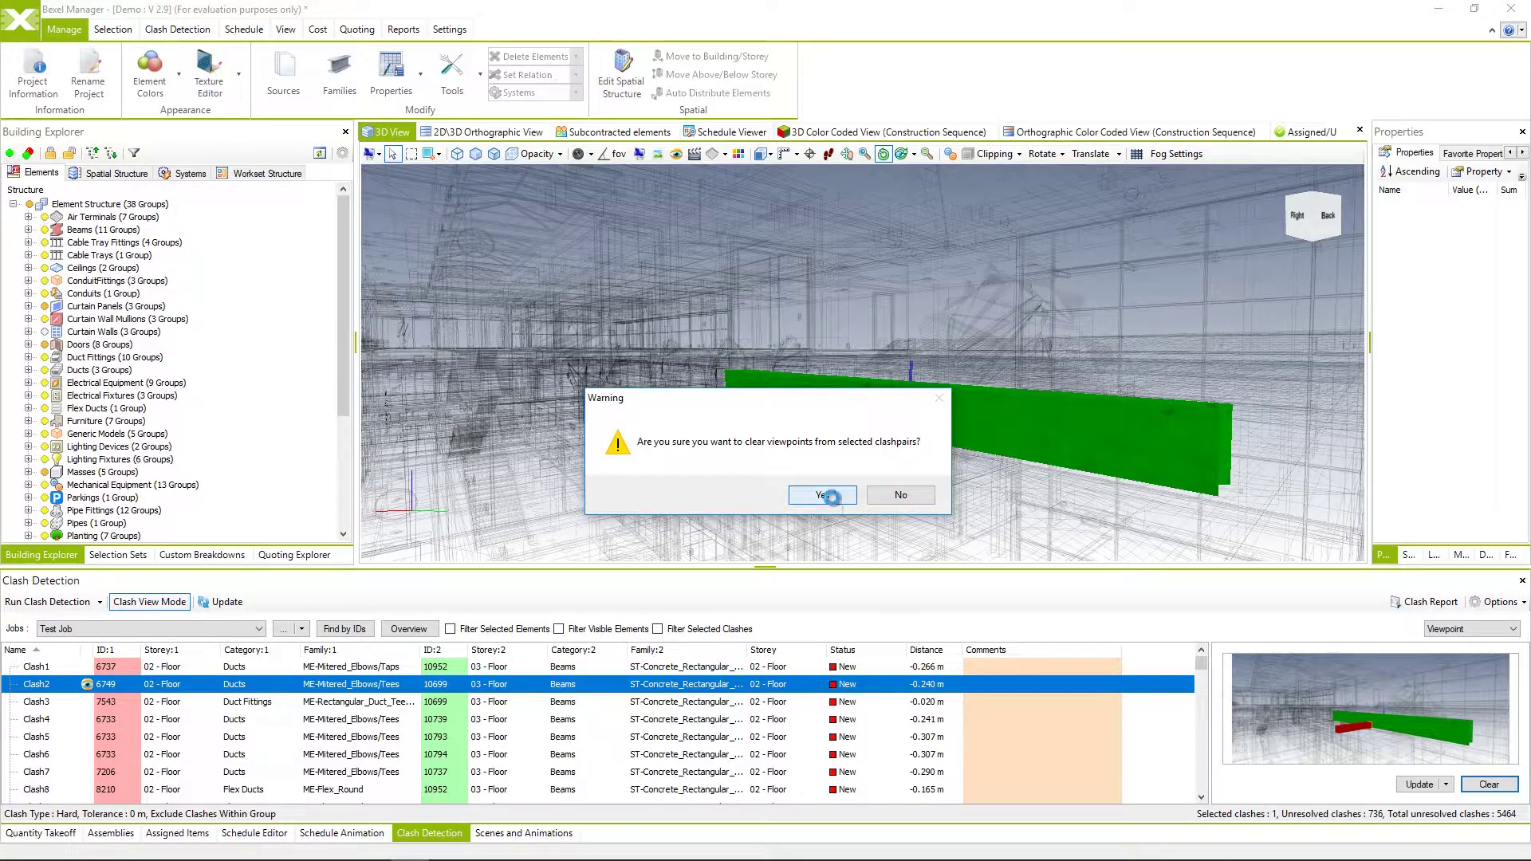
pyautogui.click(832, 499)
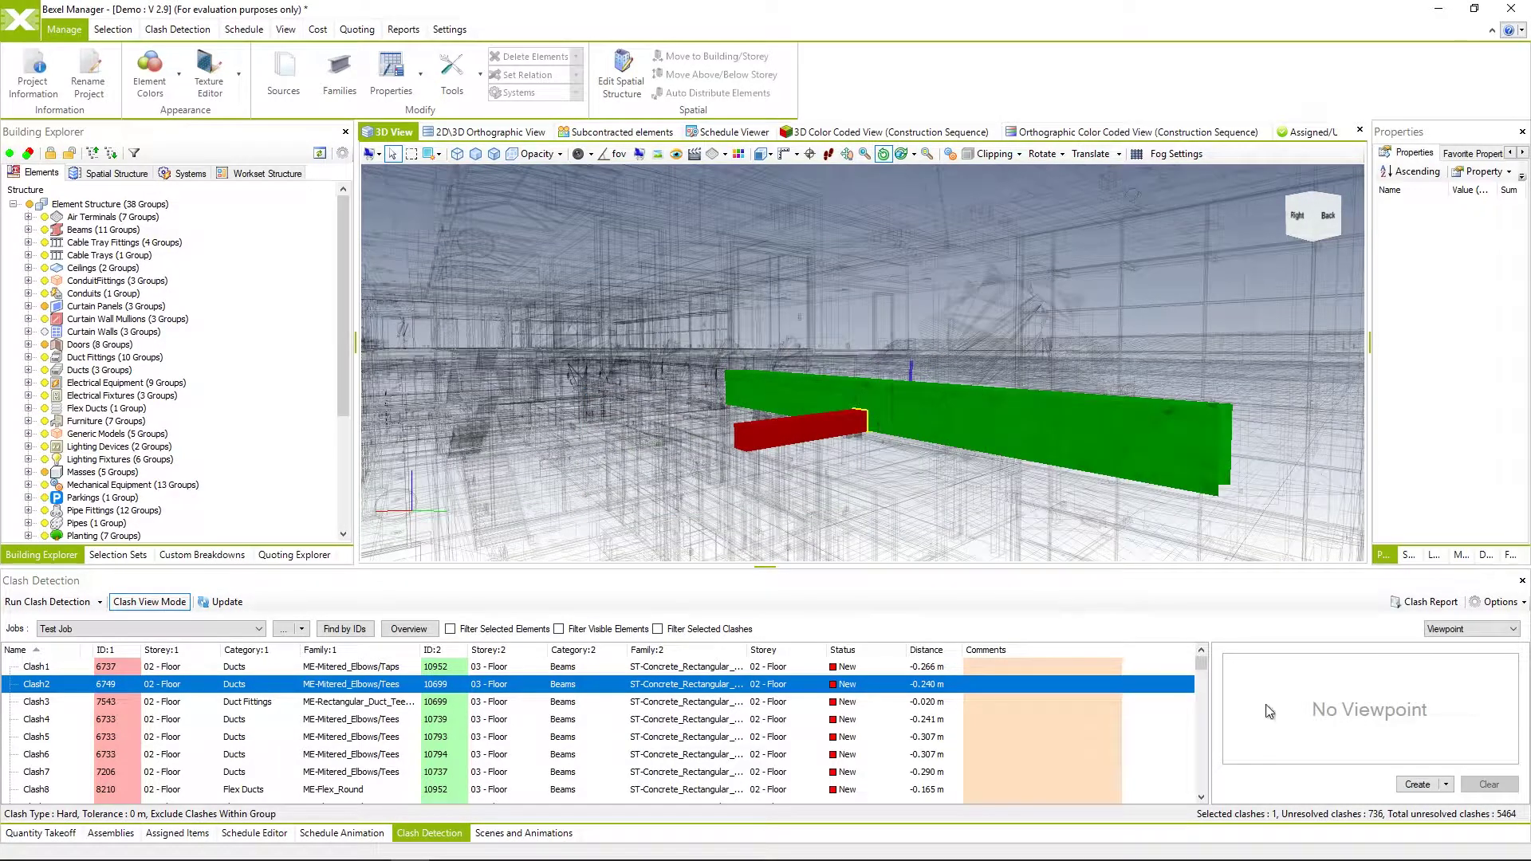
pyautogui.click(1298, 719)
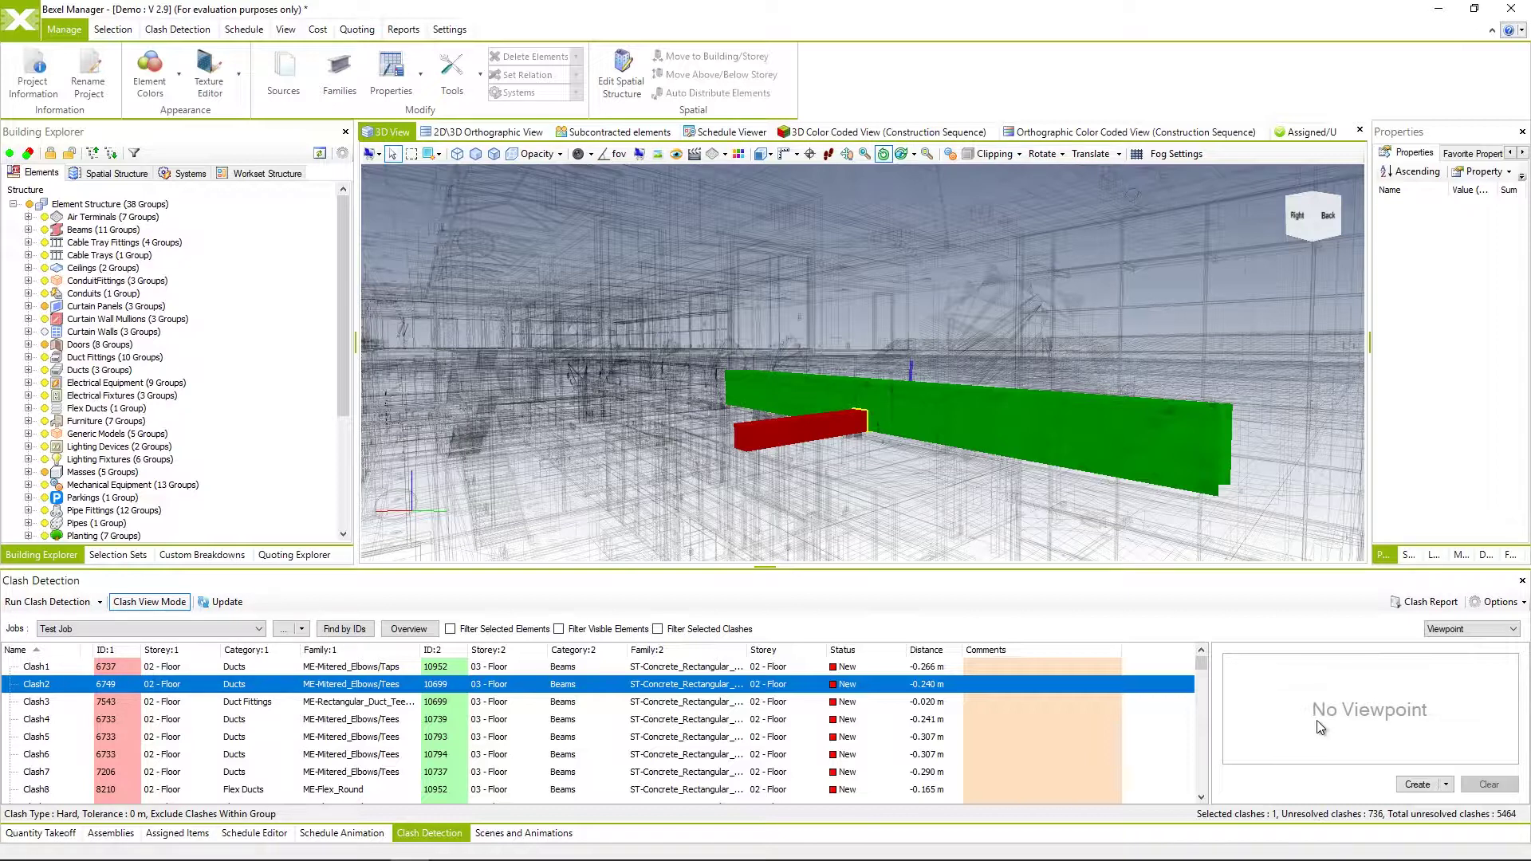
pyautogui.click(1418, 785)
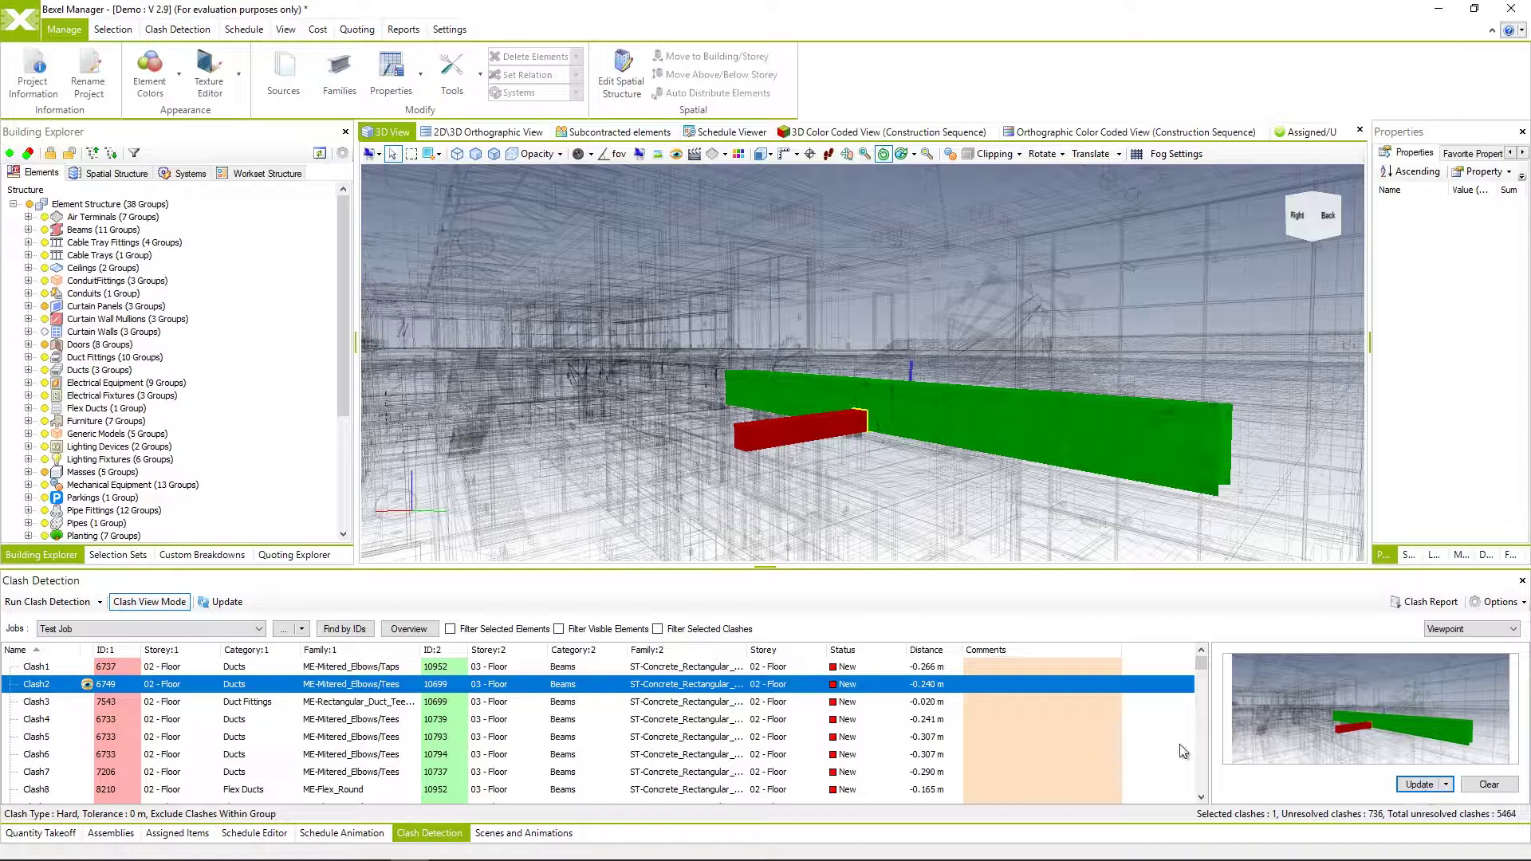
pyautogui.click(56, 720)
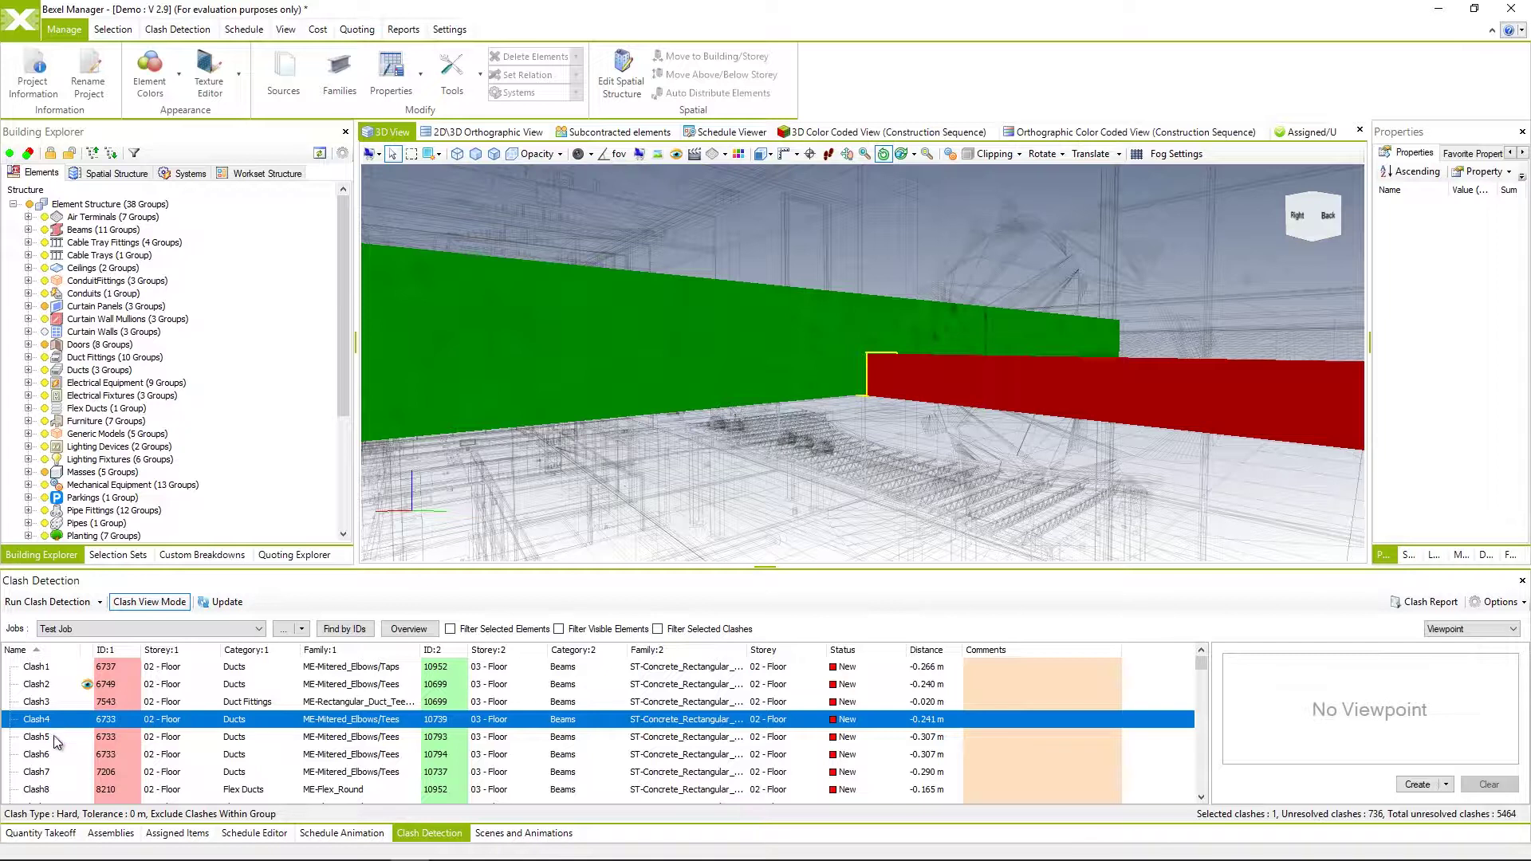
# Add Clash5 and Clash6 to the selection and orbit to show all three crossings.
pyautogui.keyDown('shift'); pyautogui.click(58, 738); pyautogui.keyUp('shift')
pyautogui.keyDown('shift'); pyautogui.click(59, 755); pyautogui.keyUp('shift')
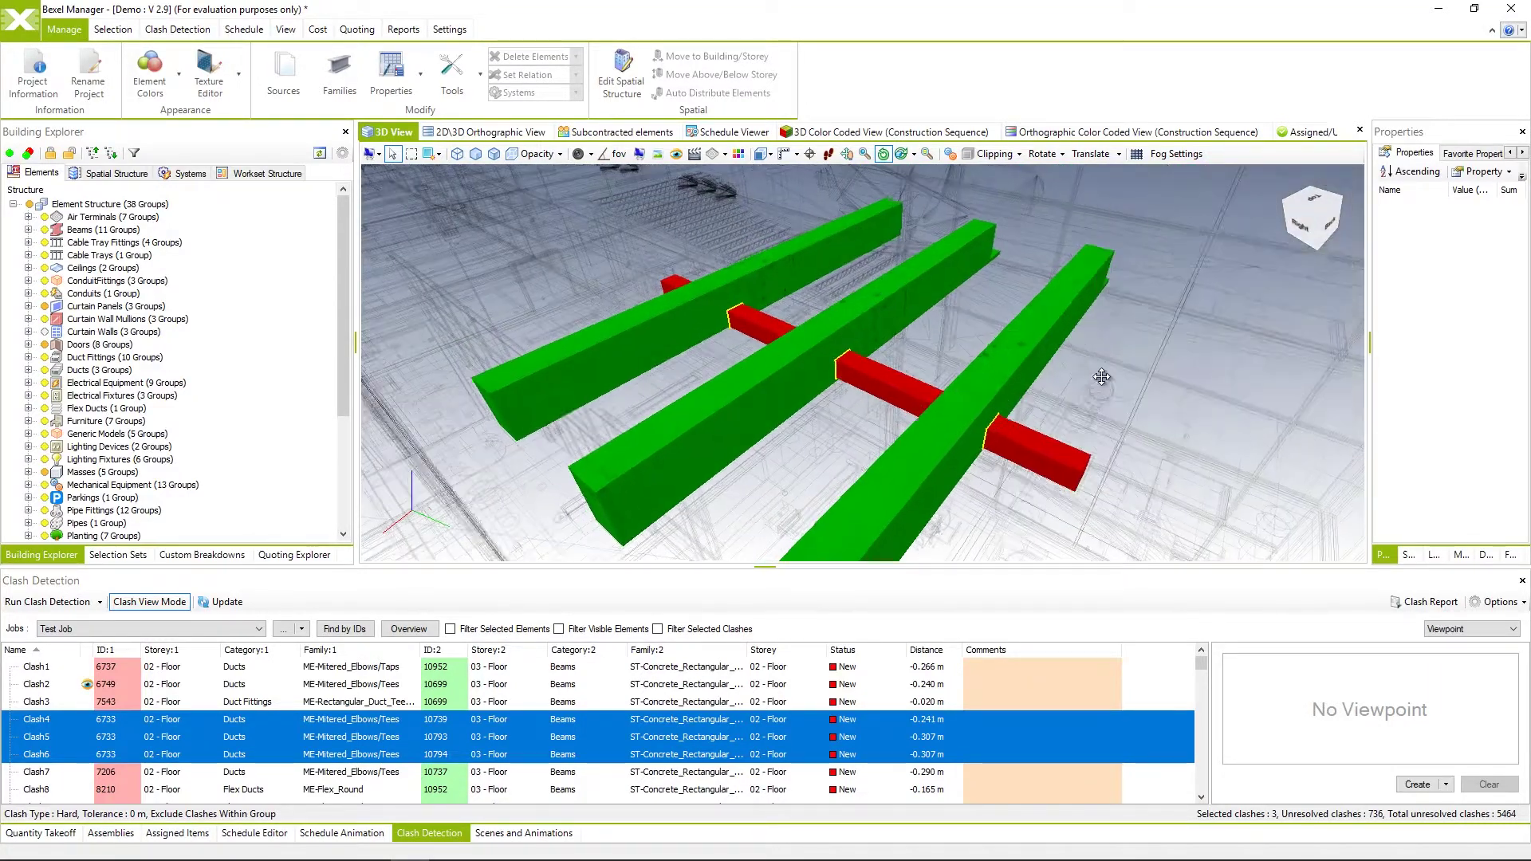
pyautogui.moveTo(1101, 377); pyautogui.dragTo(1210, 424)
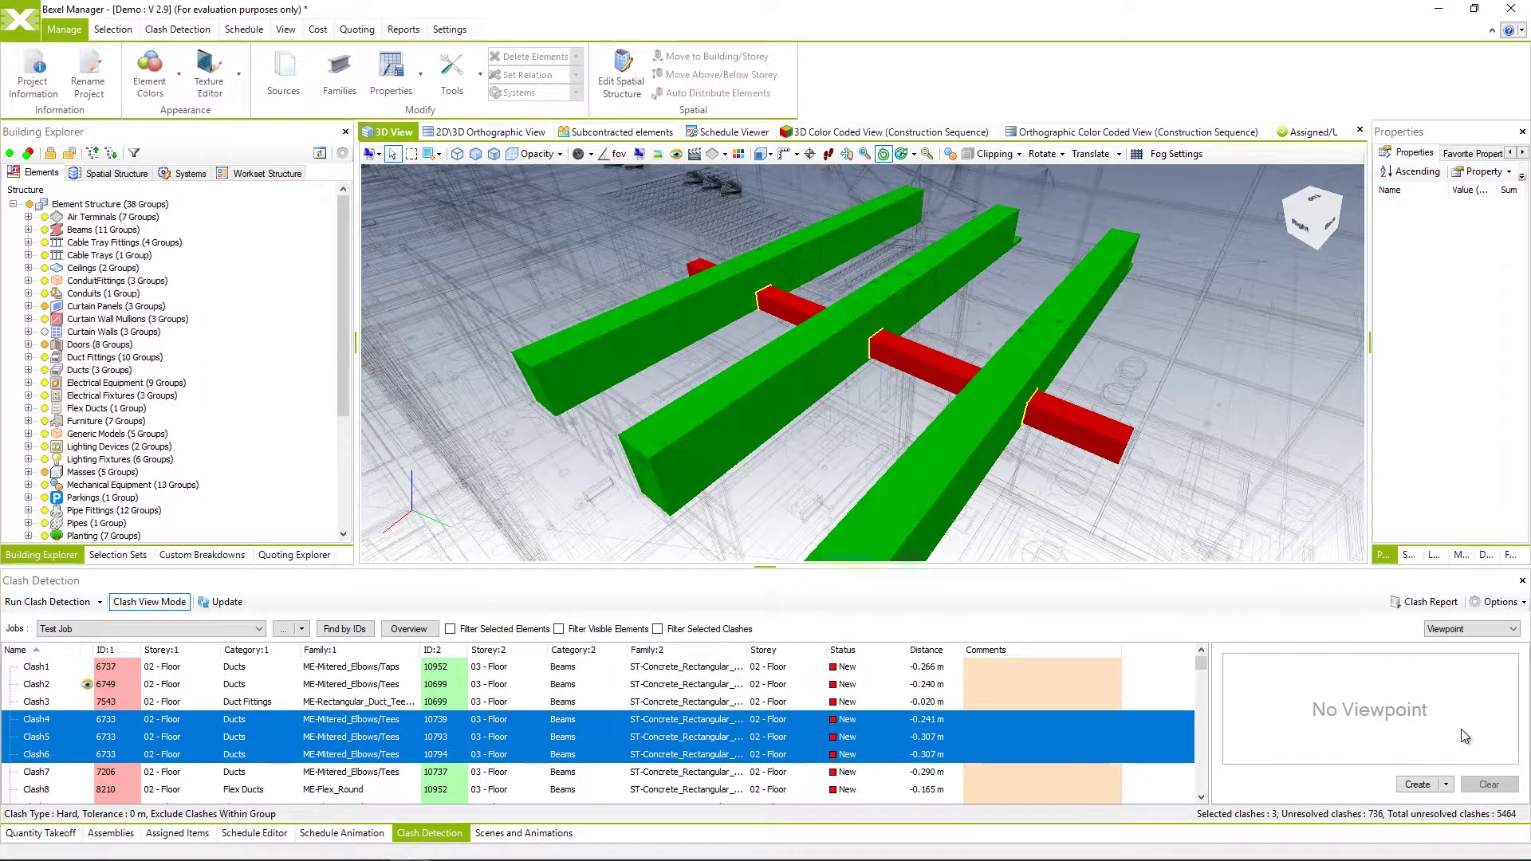
# Preview View 01, View 02 and Scene 01, then apply View 01 to Clash4–Clash6.
pyautogui.click(1446, 786)
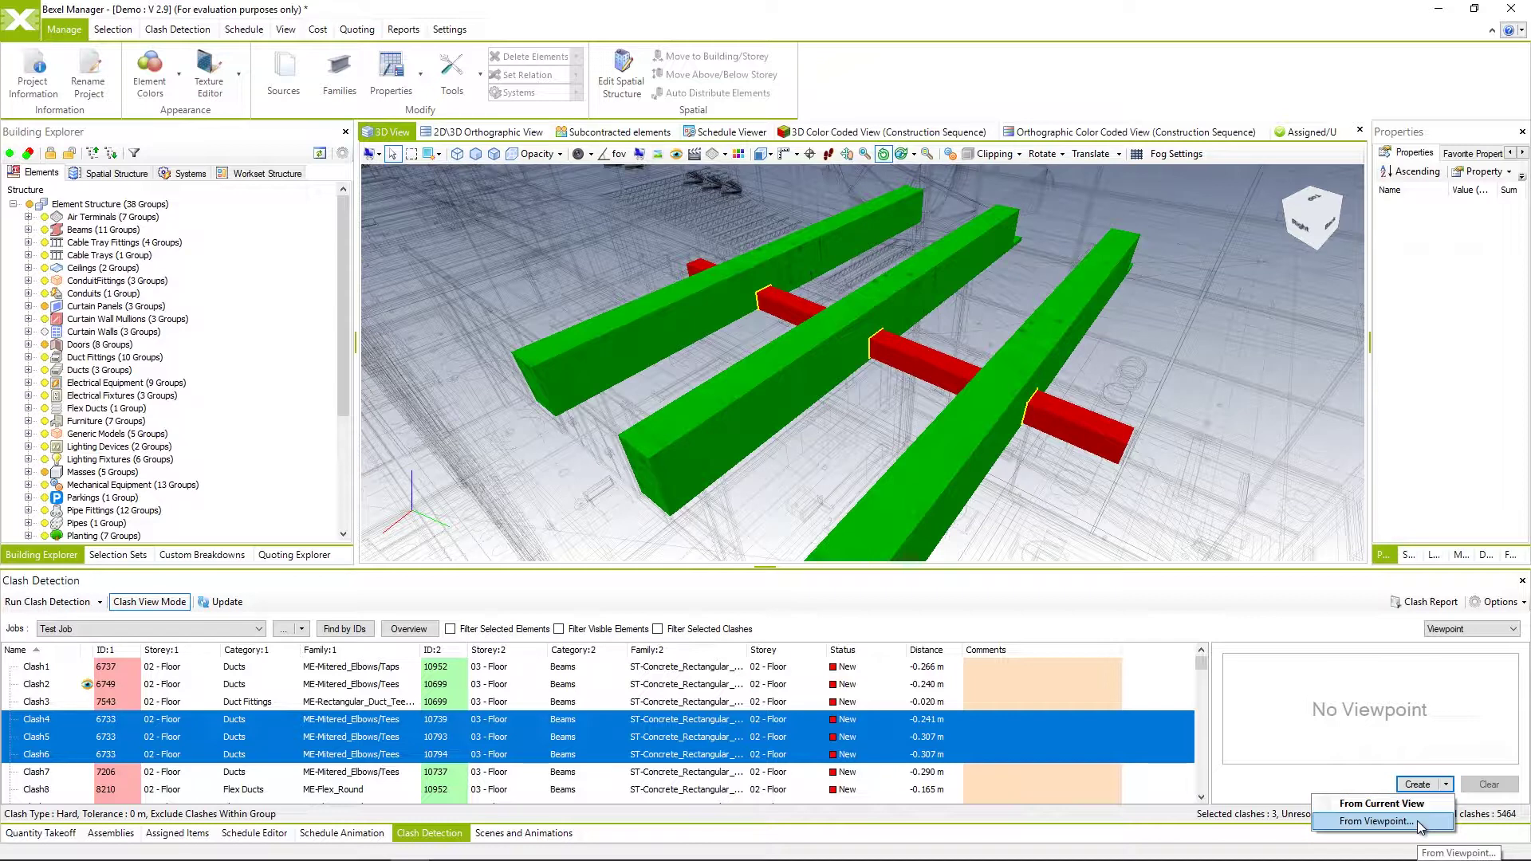
pyautogui.click(1418, 821)
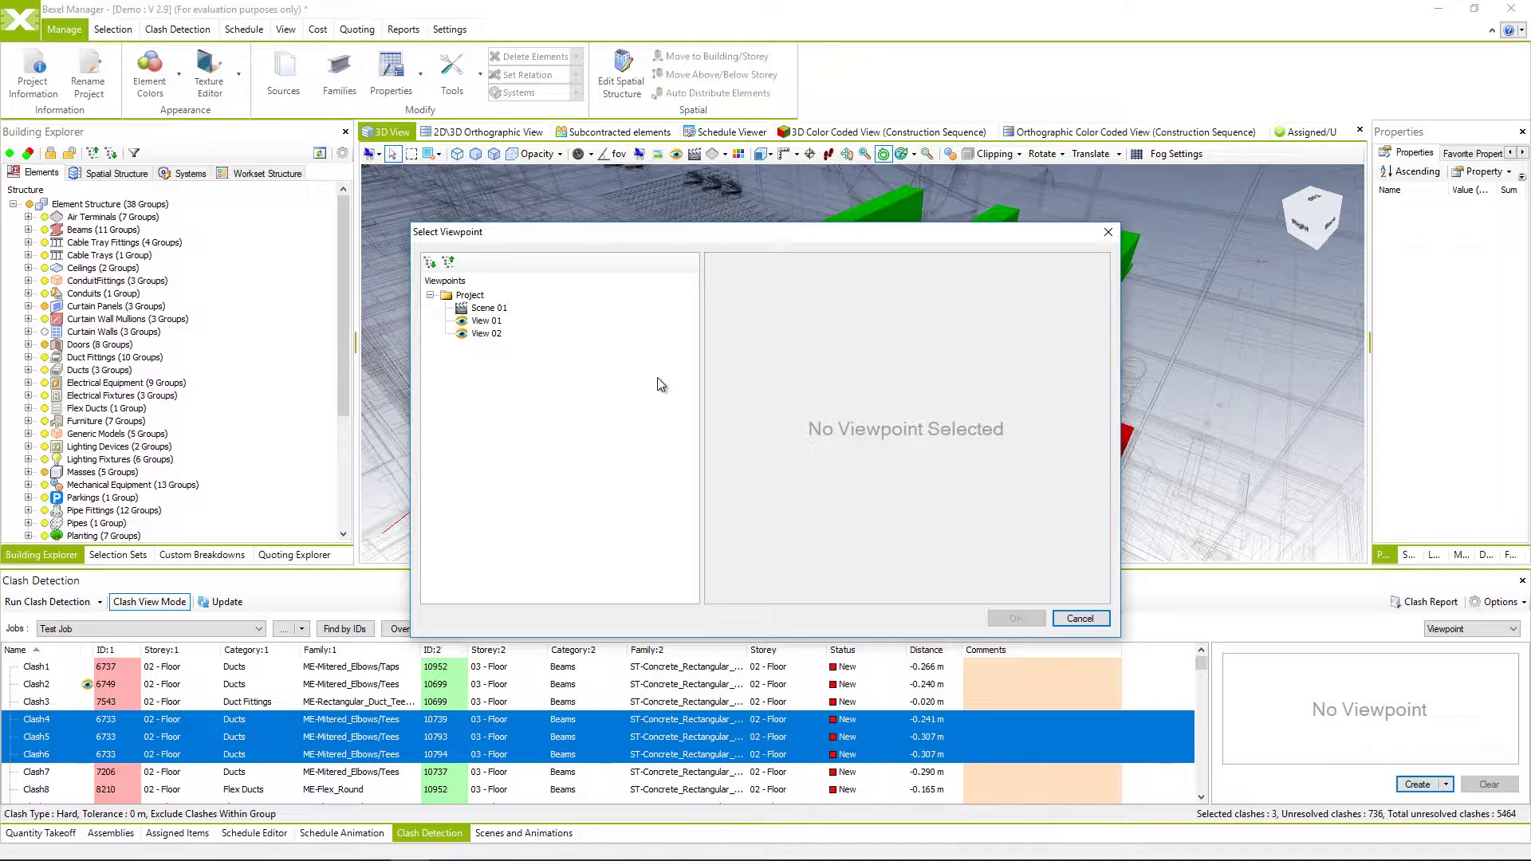
pyautogui.click(487, 321)
pyautogui.click(492, 335)
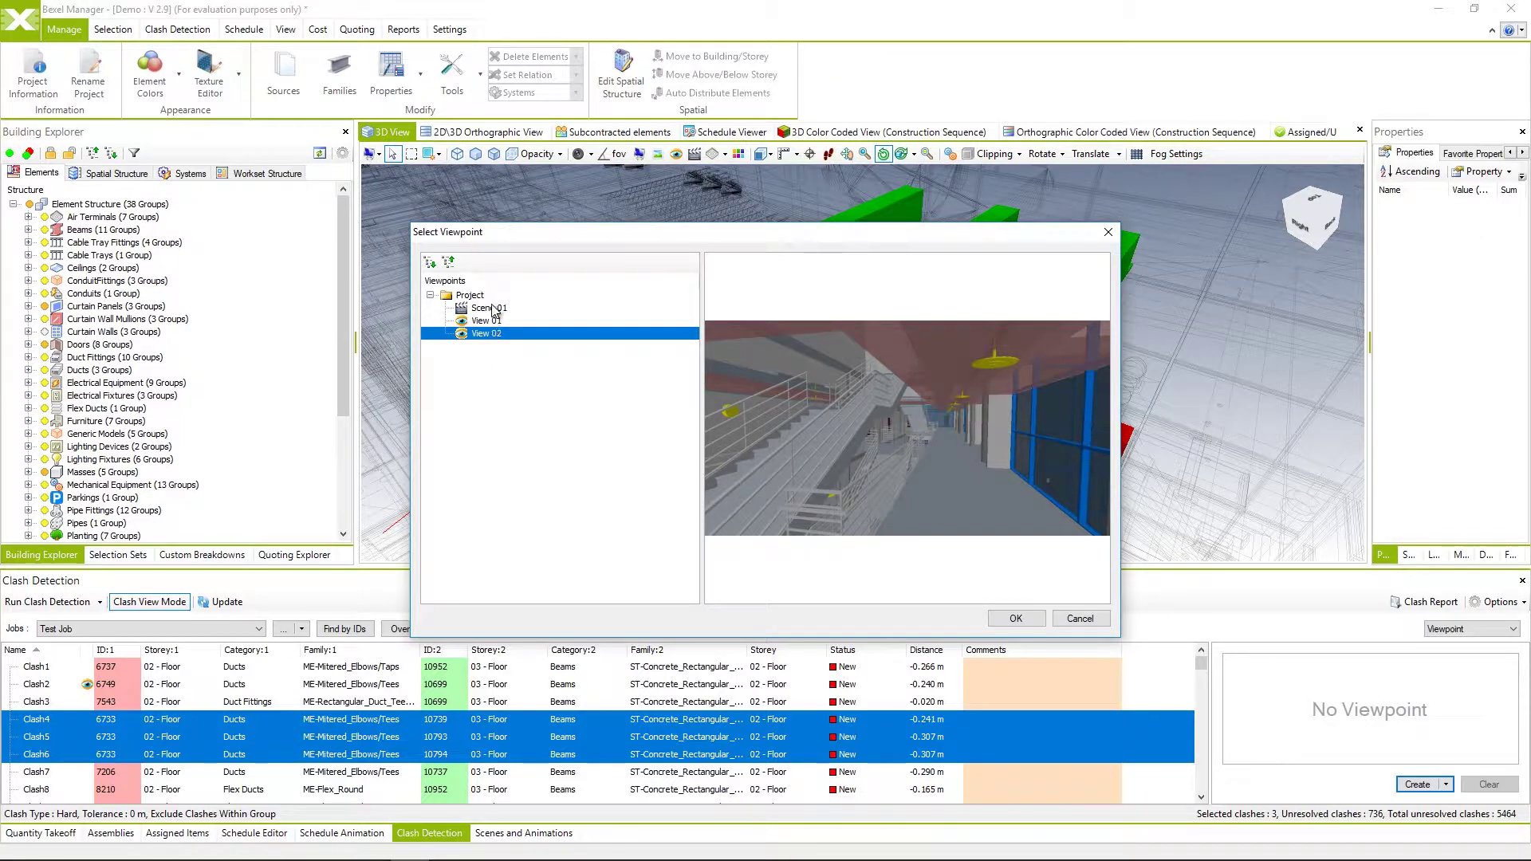
pyautogui.click(492, 308)
pyautogui.click(492, 321)
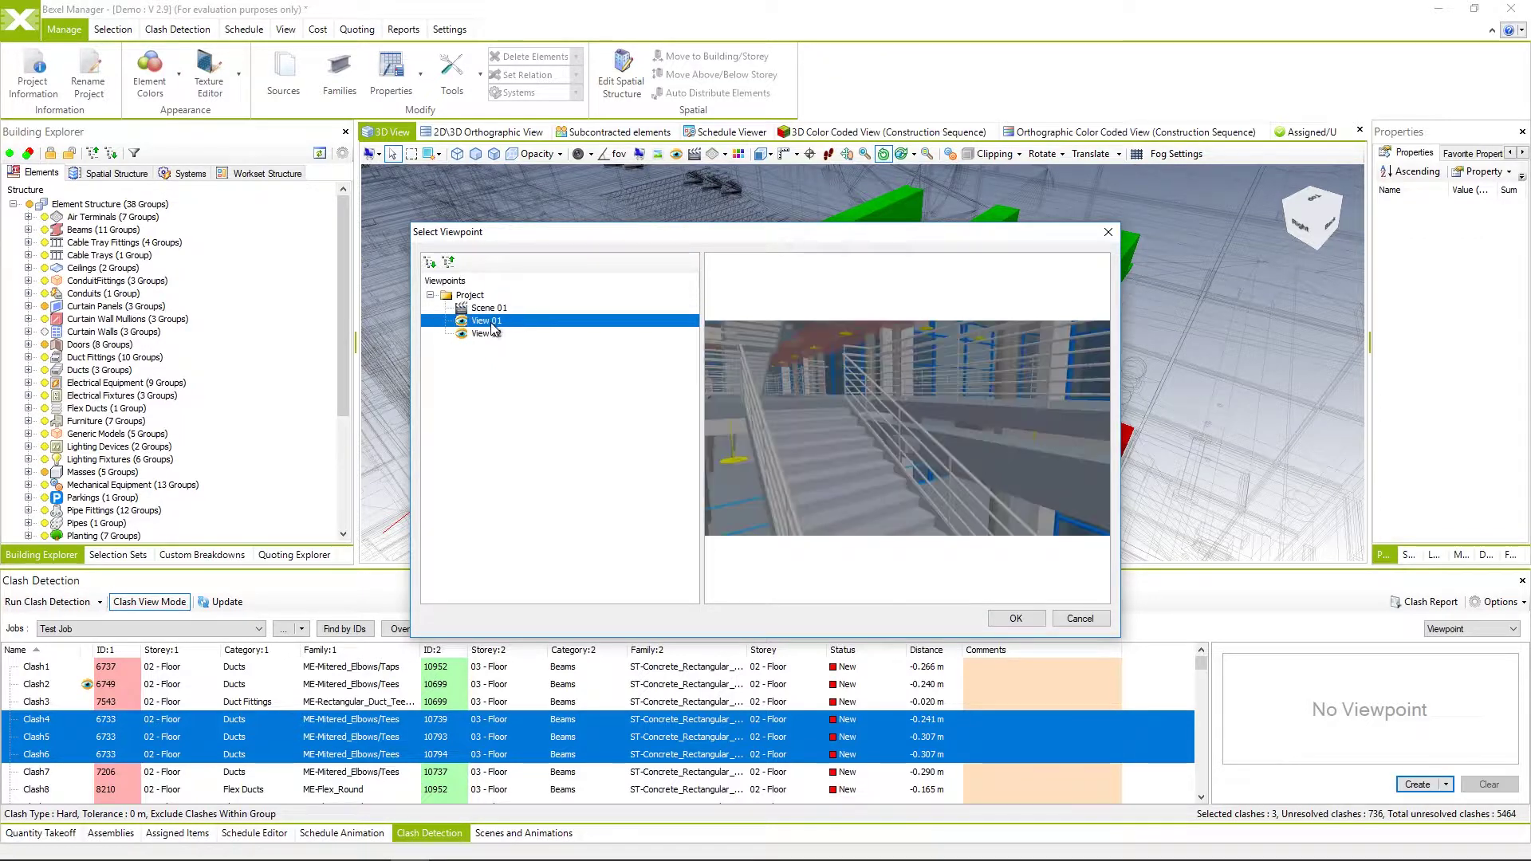
pyautogui.click(491, 334)
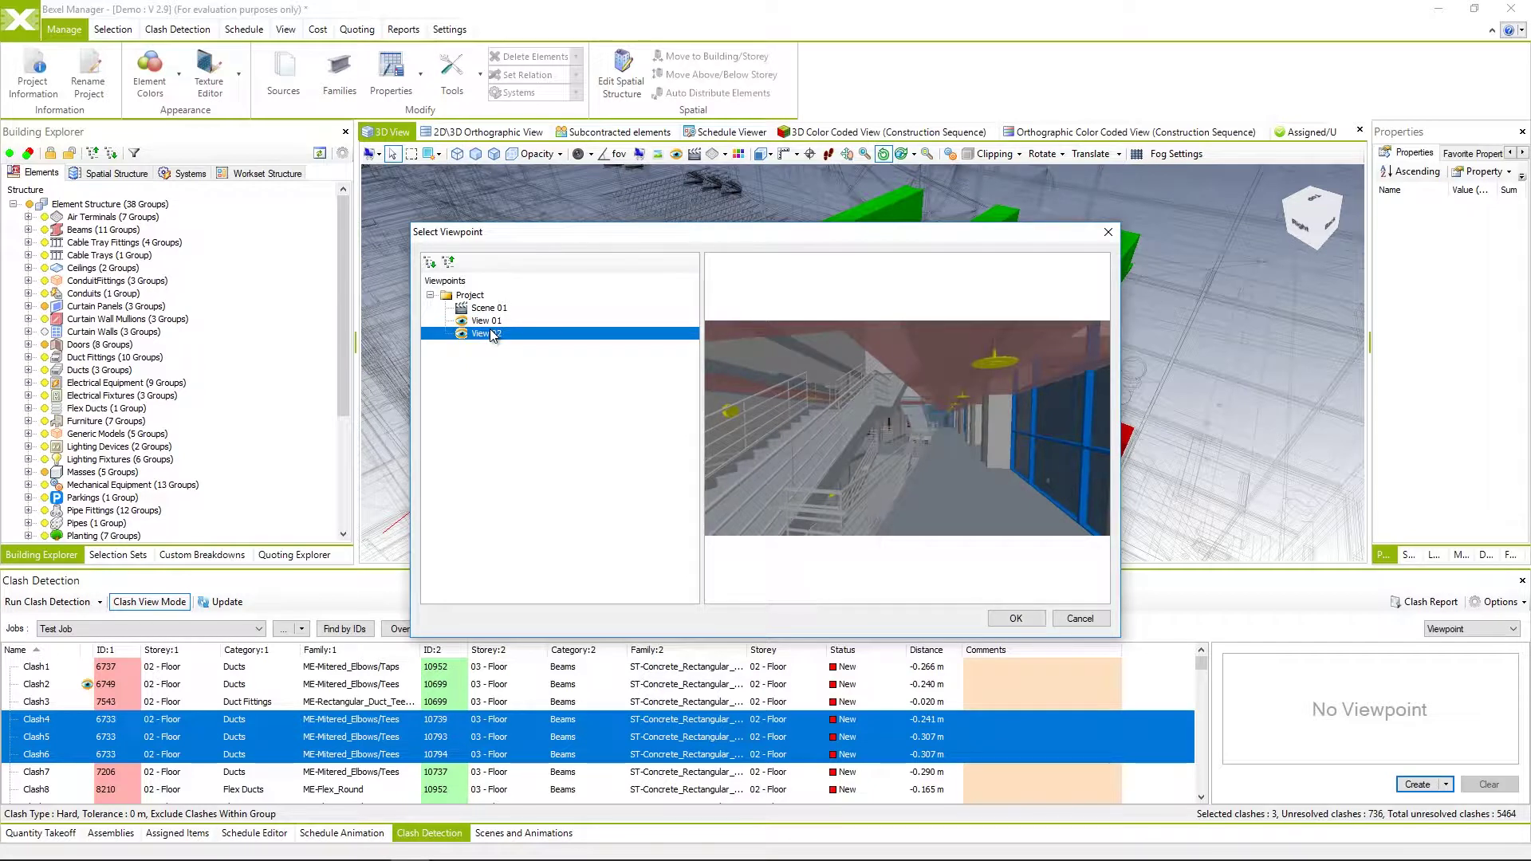
pyautogui.click(493, 320)
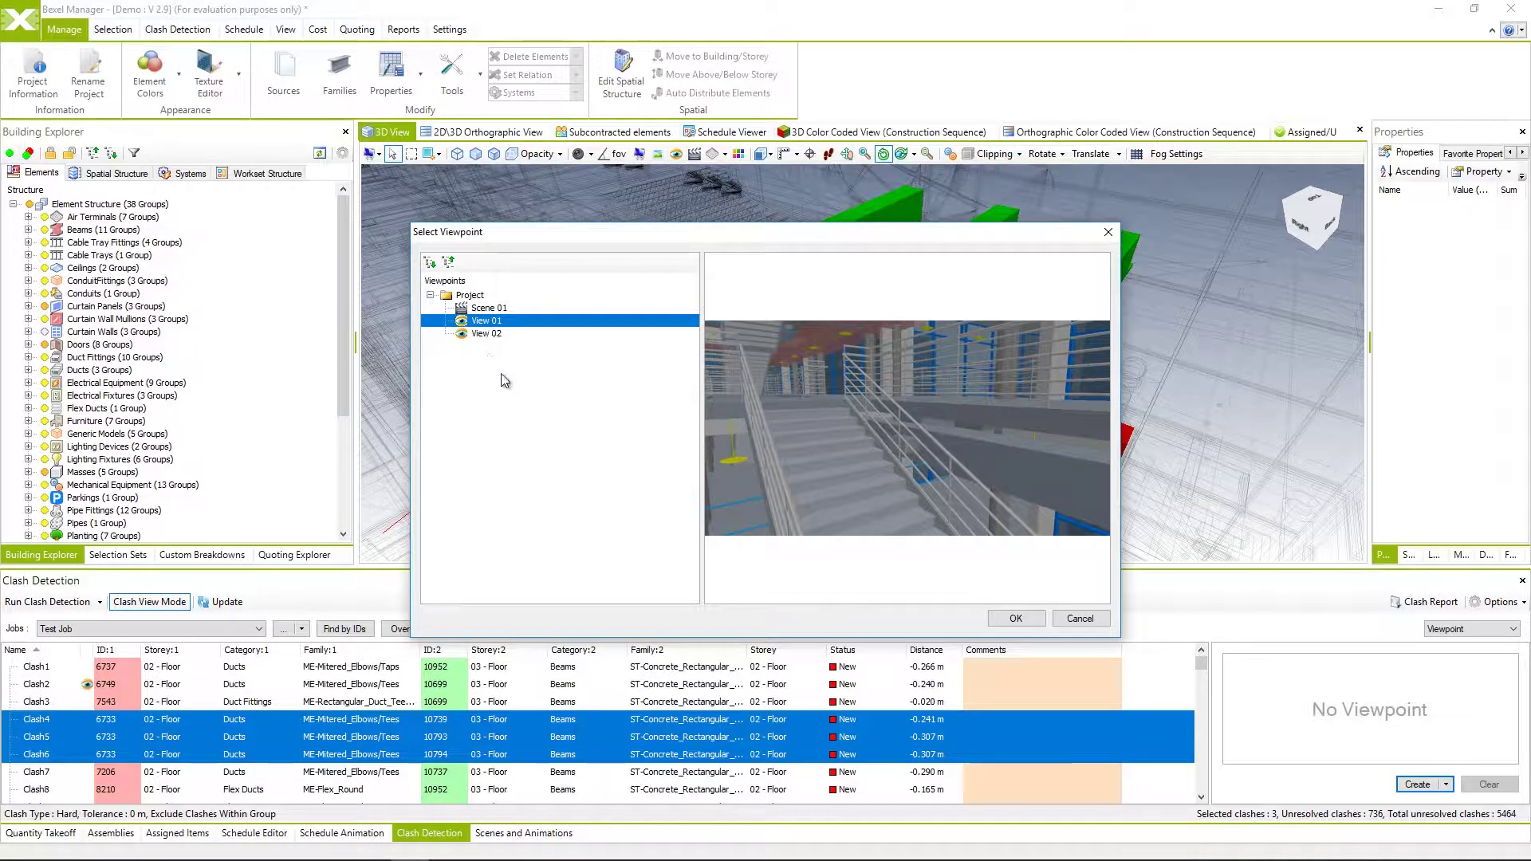
pyautogui.click(1025, 618)
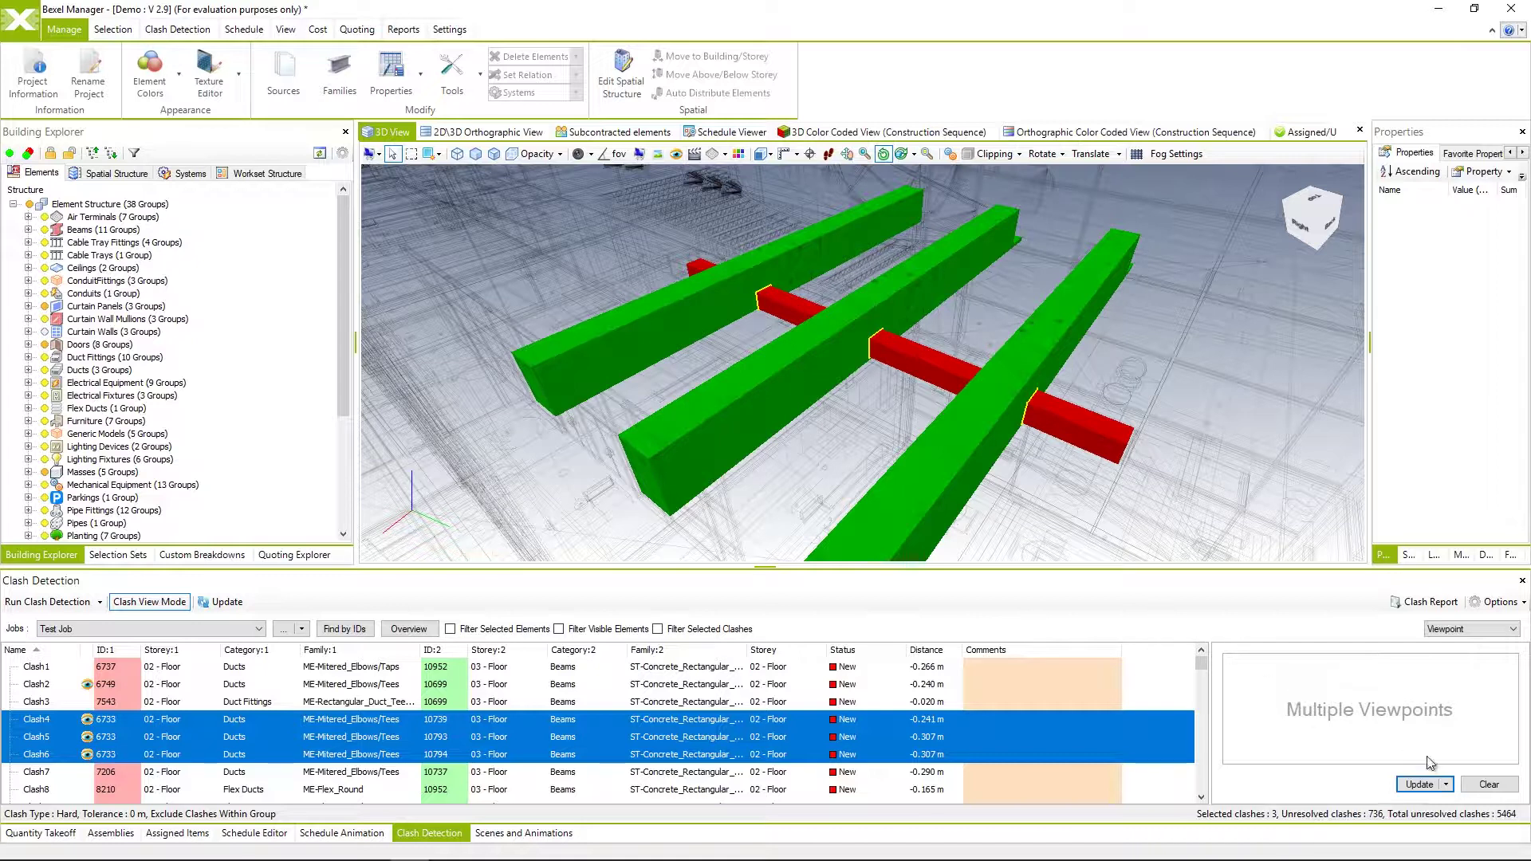
# Overwrite the three clashes' viewpoints with the current view, then review Clash4, Clash5, Clash6.
pyautogui.click(1419, 784)
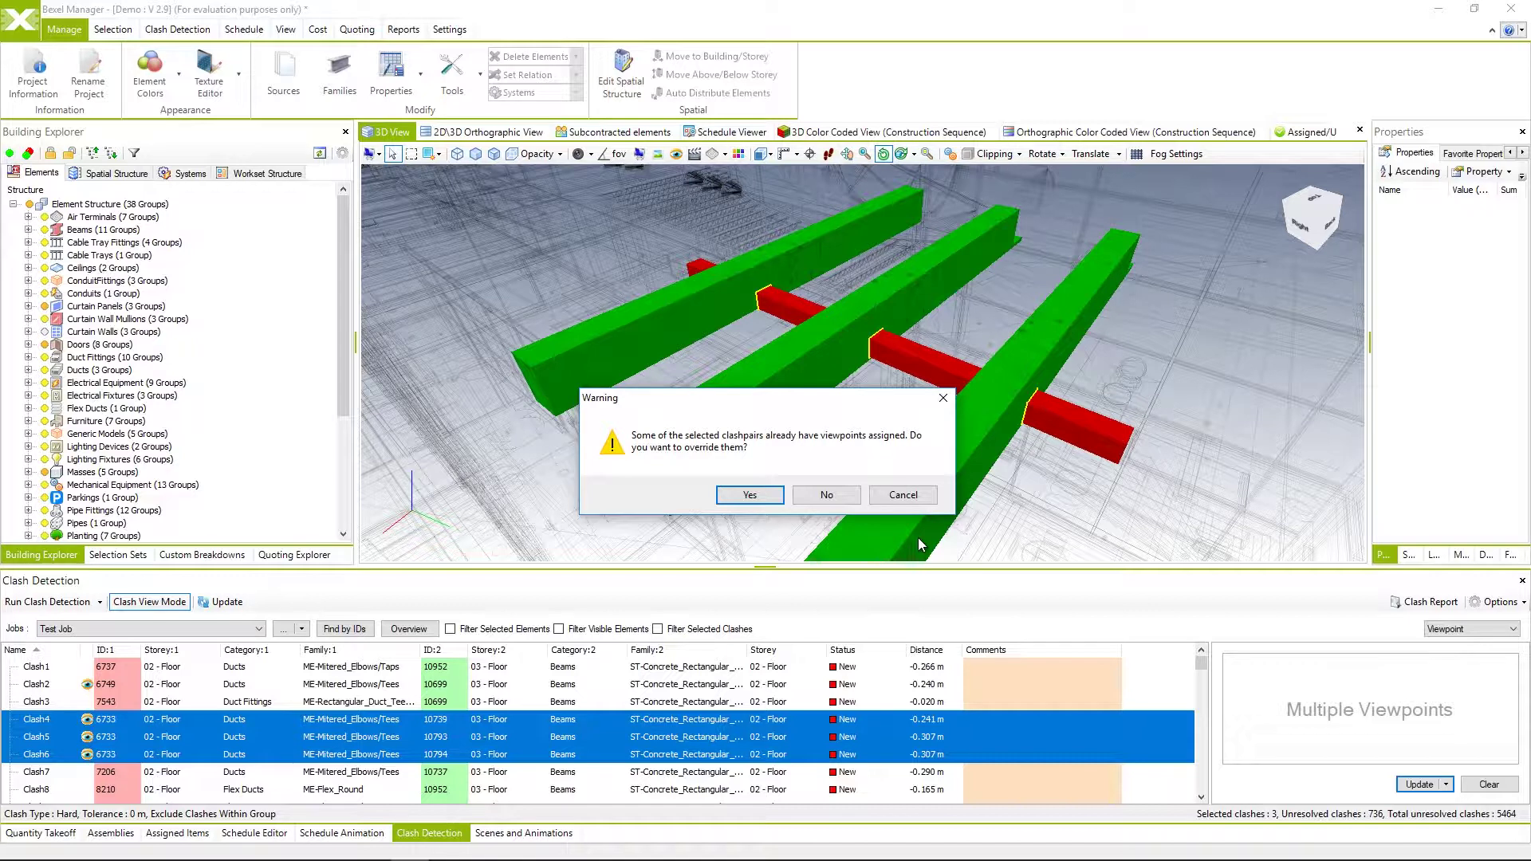
pyautogui.click(747, 495)
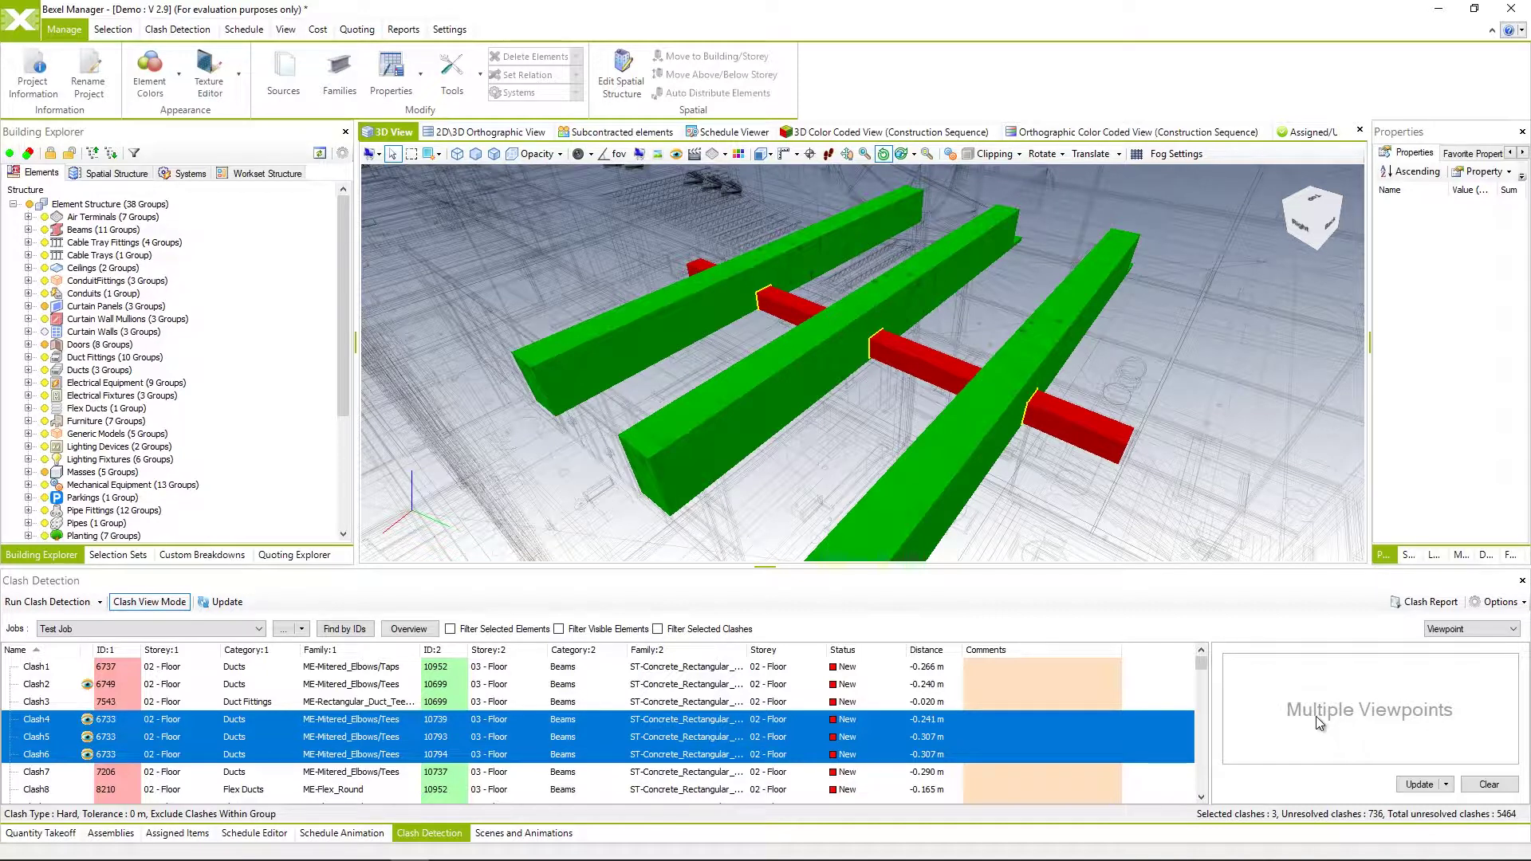
pyautogui.click(188, 721)
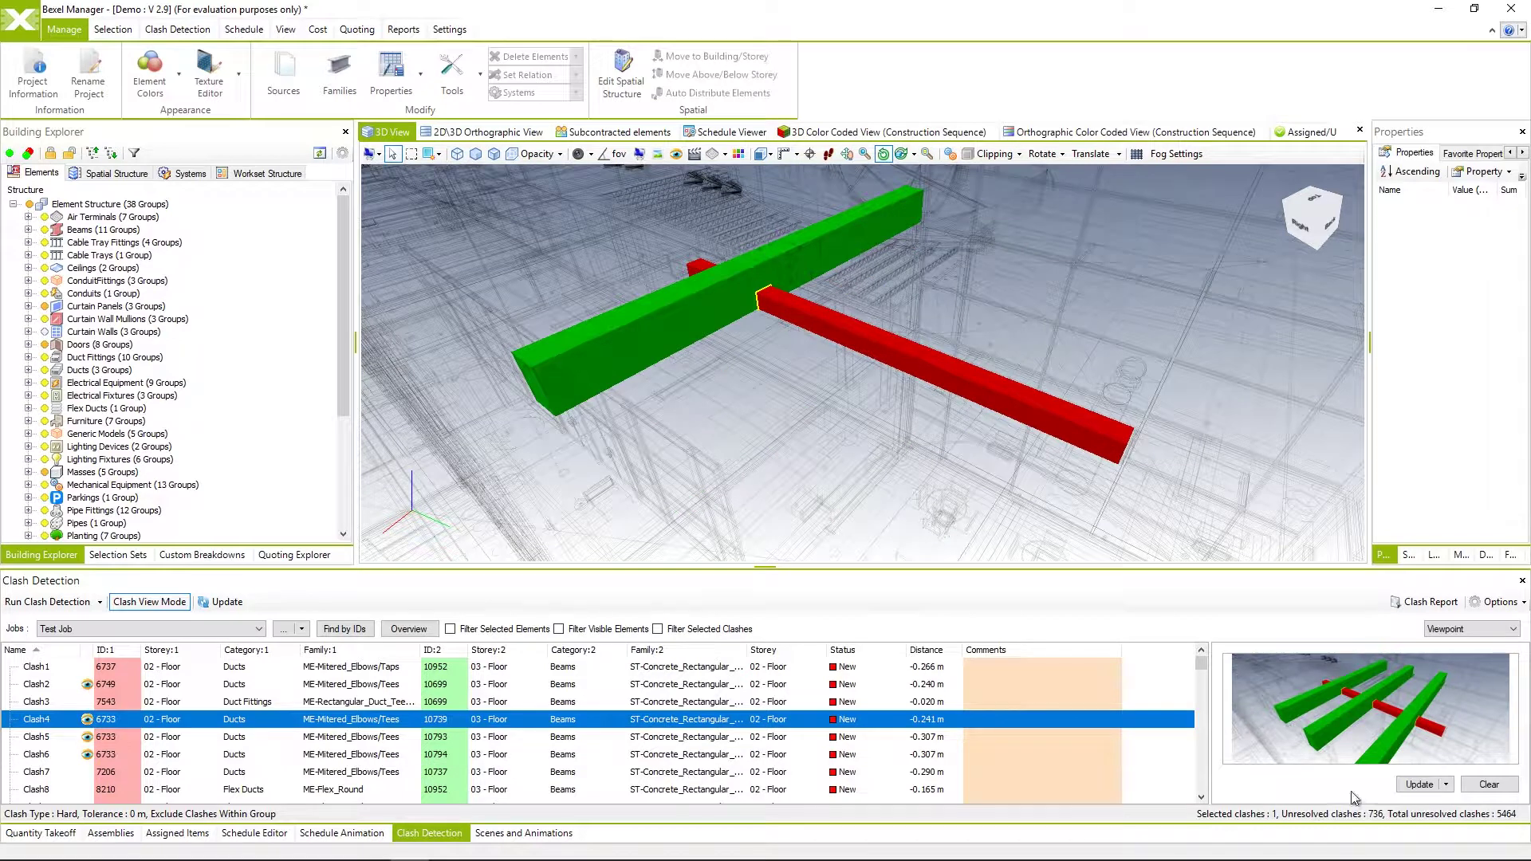
pyautogui.click(181, 738)
pyautogui.click(175, 756)
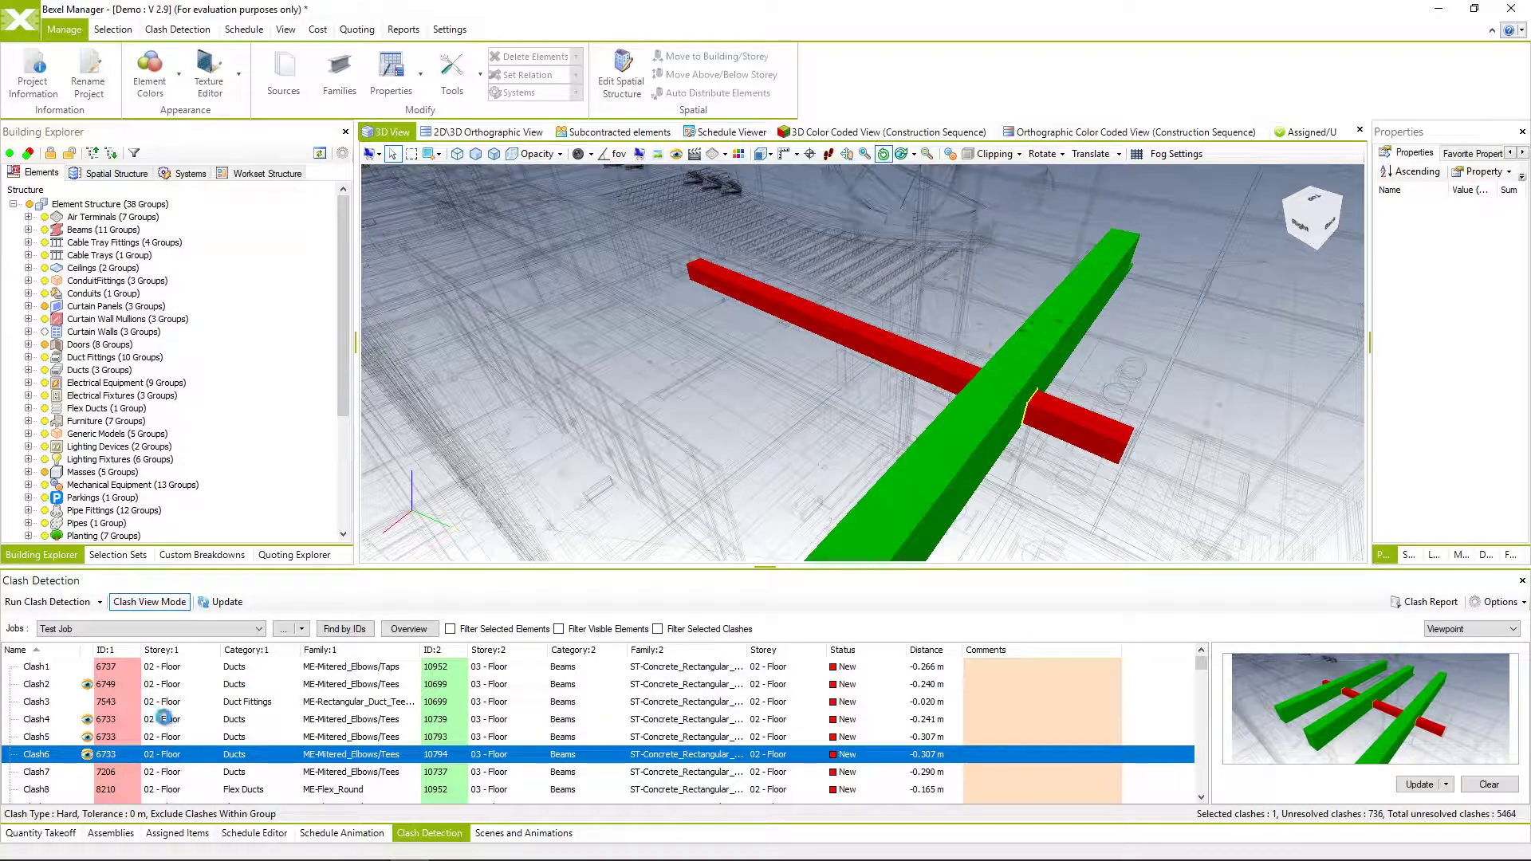
pyautogui.click(167, 720)
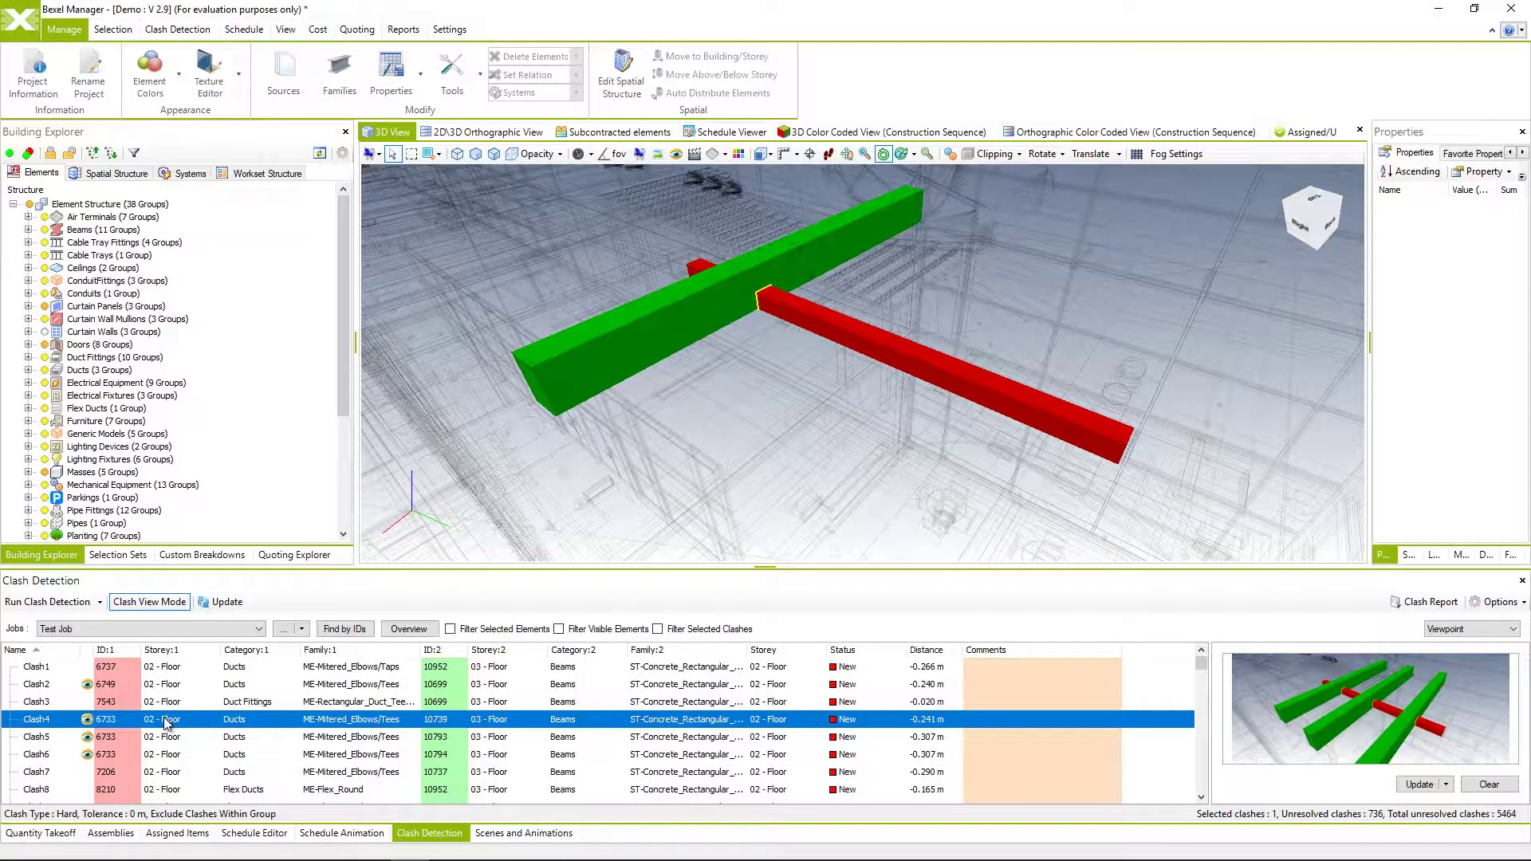